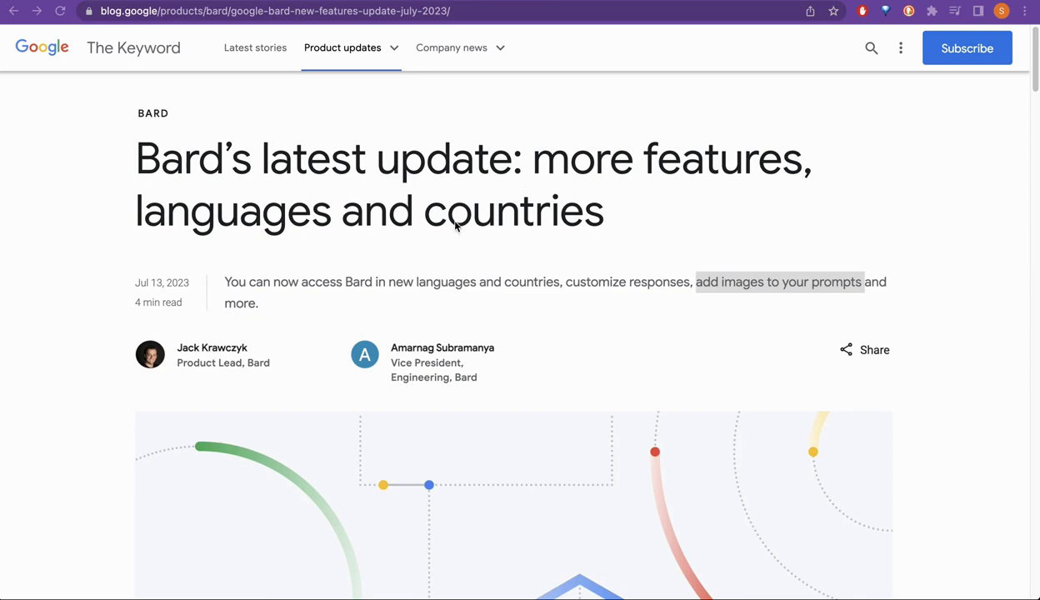
Step: Switch from the Bard update blog article to the YouTube page for the Bard video
key(ctrl+Right)
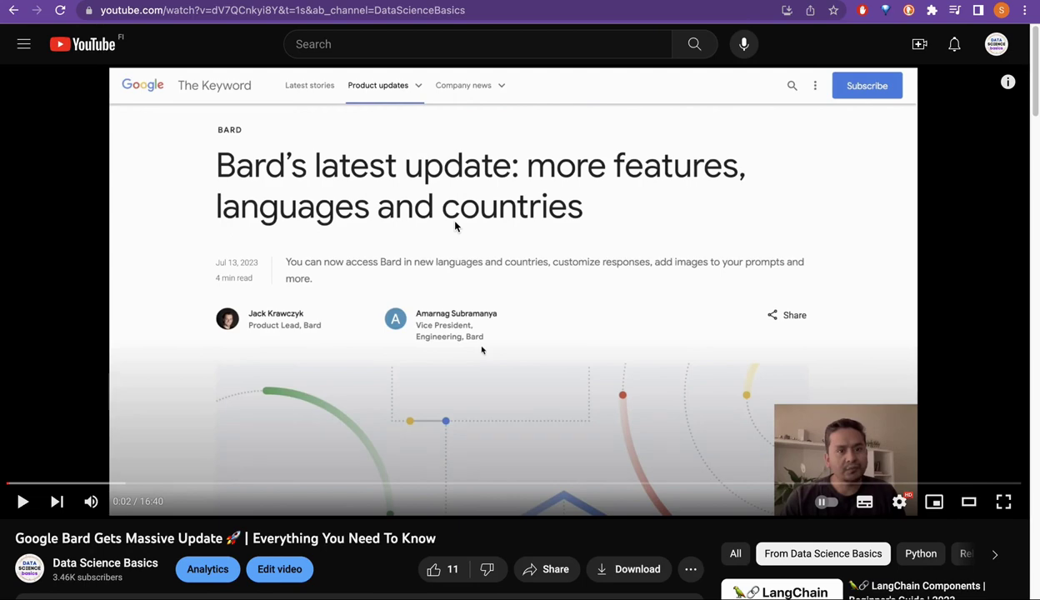
Step: Play the Bard update video full screen, where Bard describes the orange robot image
double_click(455, 225)
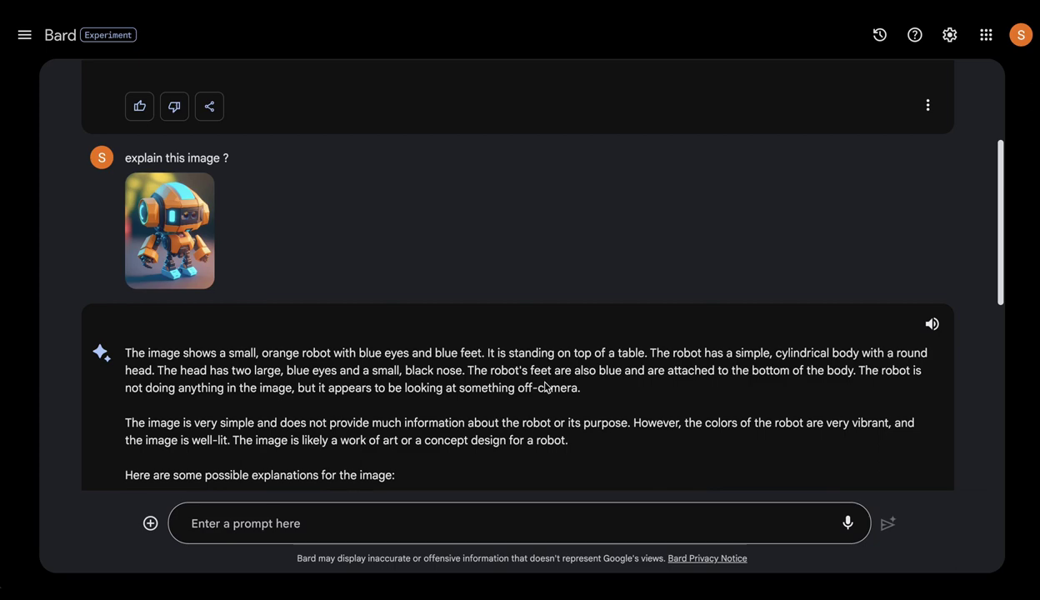
Step: Scroll through Bard's description of the small orange robot image
scroll(545, 387, down, 2)
scroll(573, 320, up, 3)
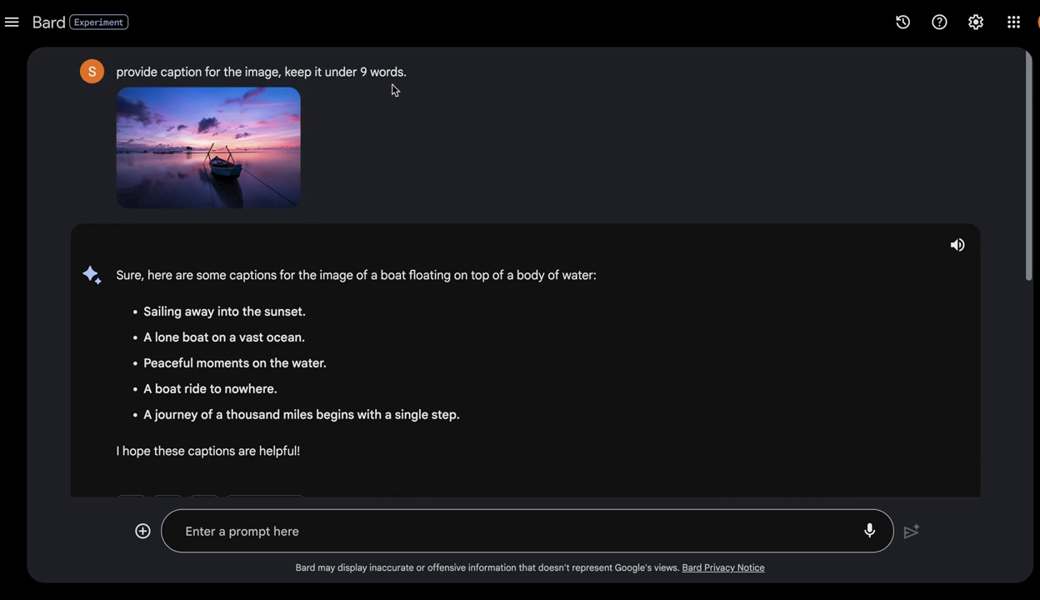
Step: Scroll past the funny boat captions to the book-stack photo's author, title and ISBN table
scroll(145, 330, down, 1)
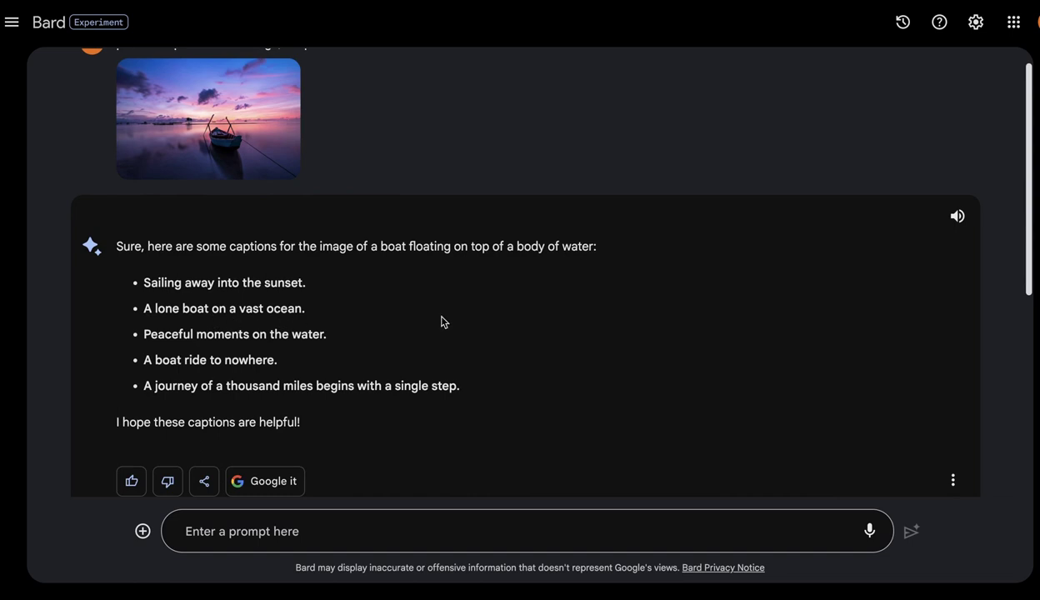
scroll(457, 315, down, 2)
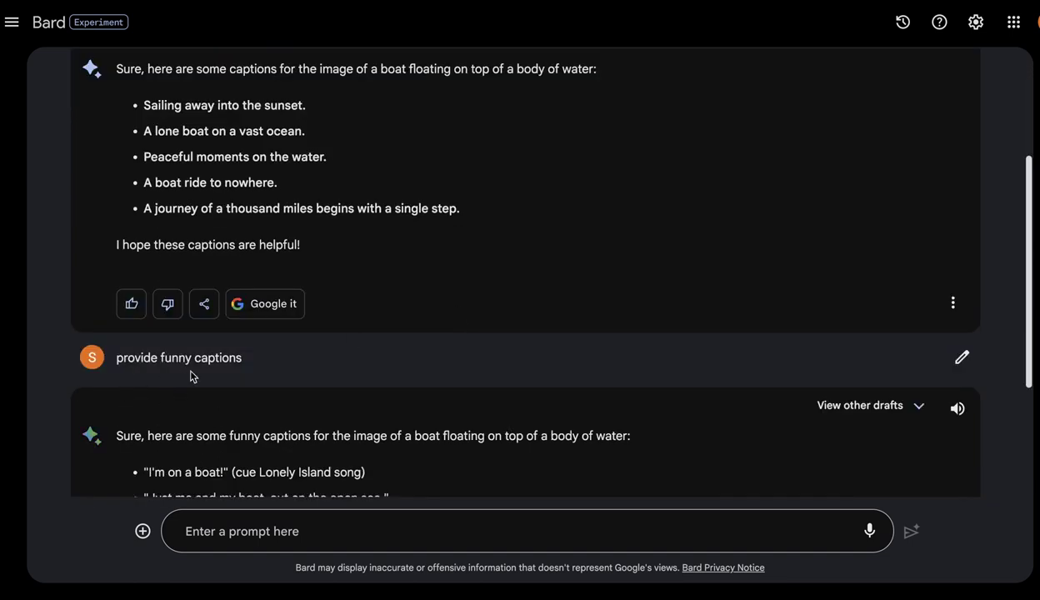
scroll(377, 370, down, 2)
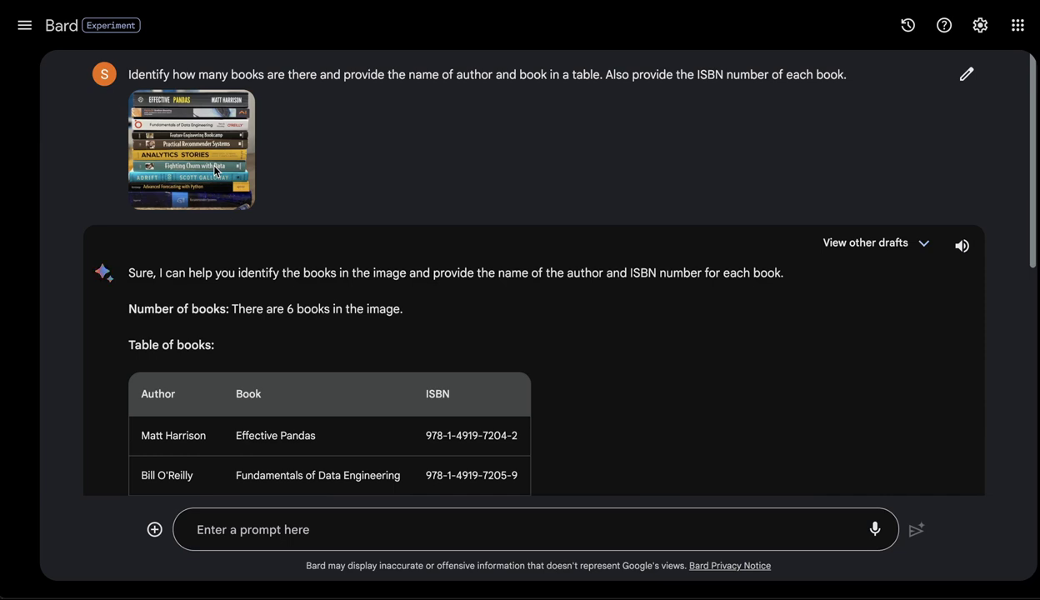
Step: Review Bard's full table of the six books' authors, titles and ISBNs
scroll(240, 200, down, 4)
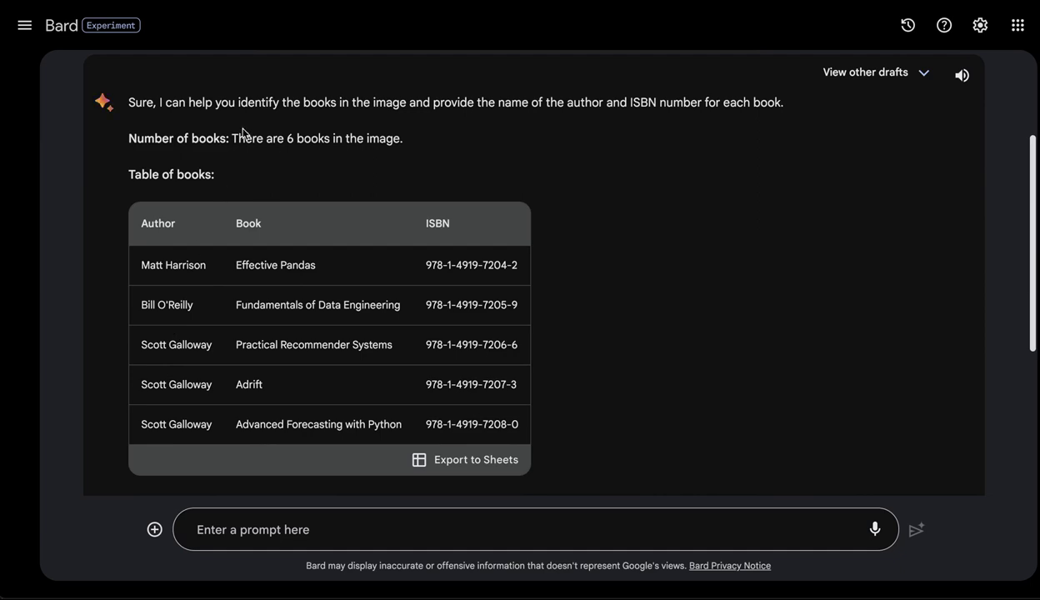
scroll(334, 183, up, 4)
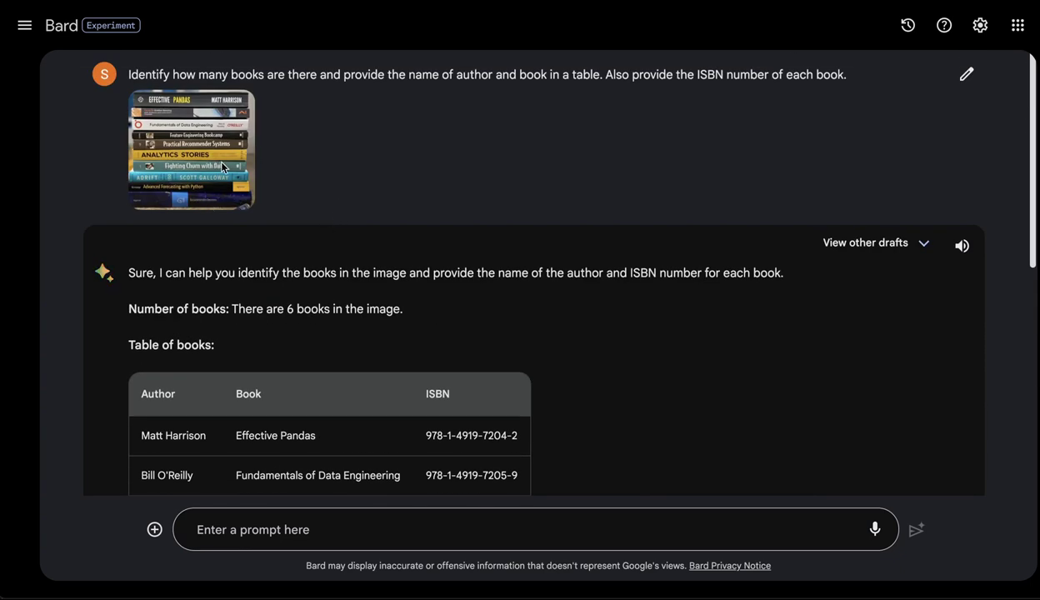
scroll(292, 187, down, 1)
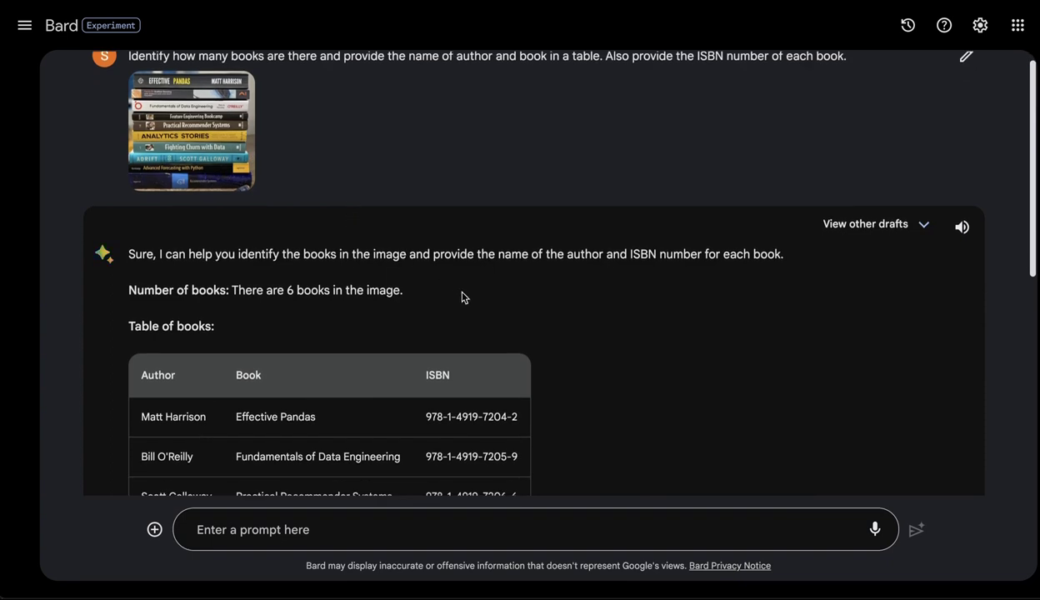
scroll(458, 292, down, 2)
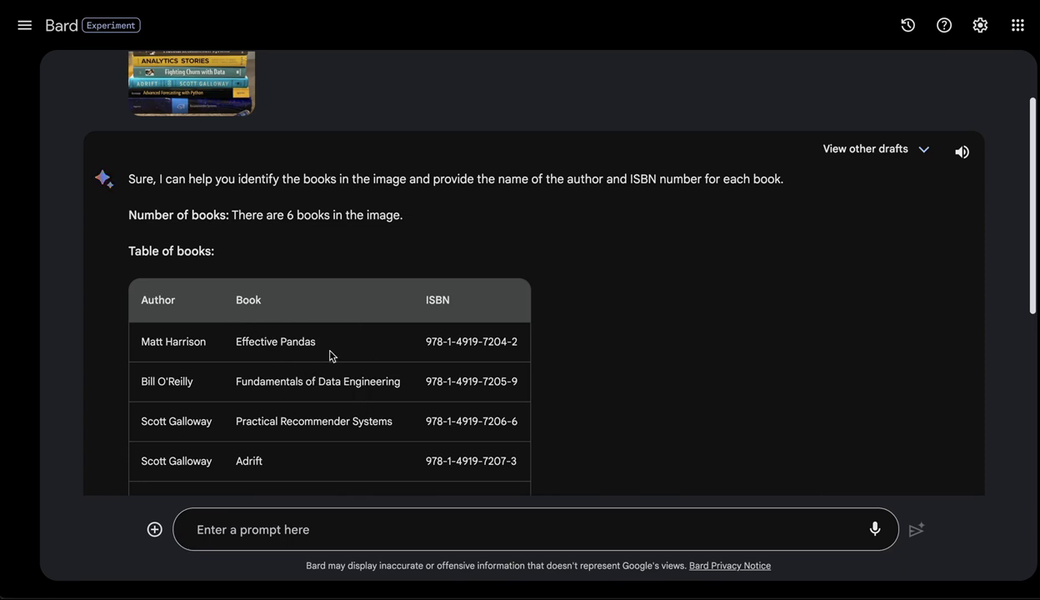
scroll(304, 338, down, 3)
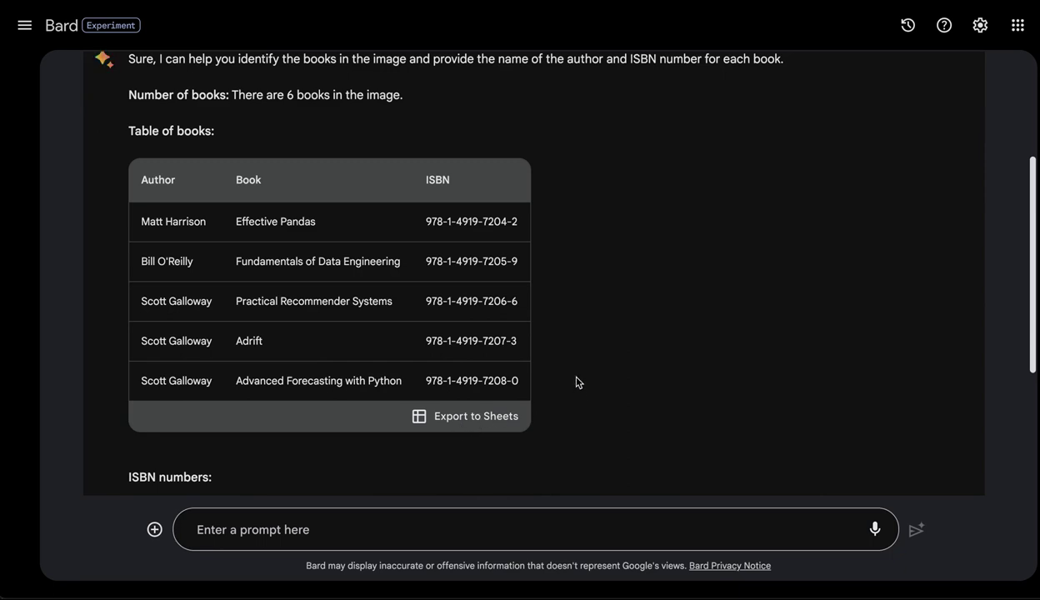
scroll(594, 381, up, 5)
scroll(596, 385, down, 2)
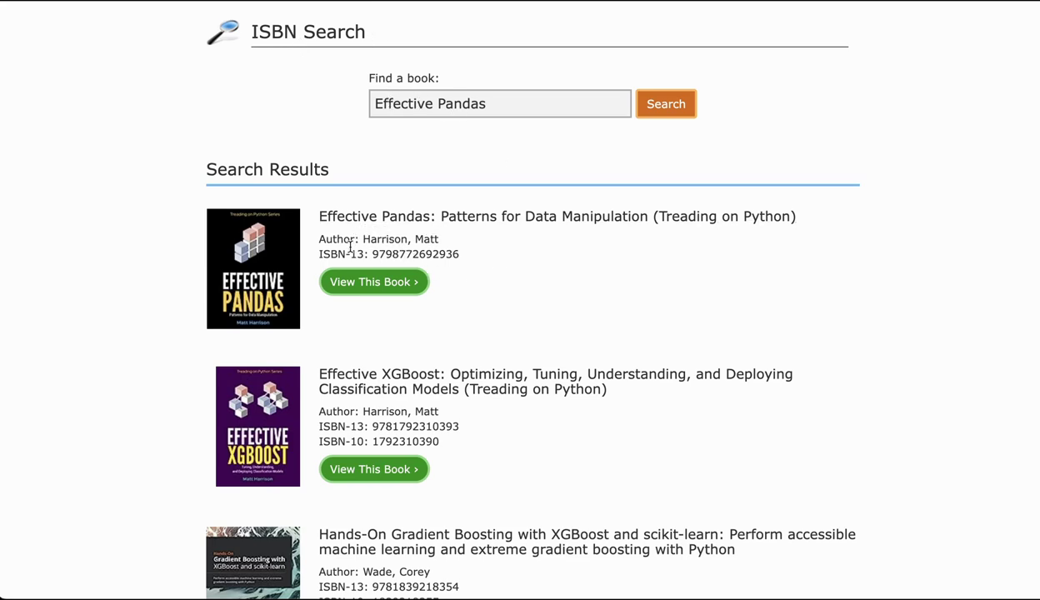
drag(371, 254, 467, 258)
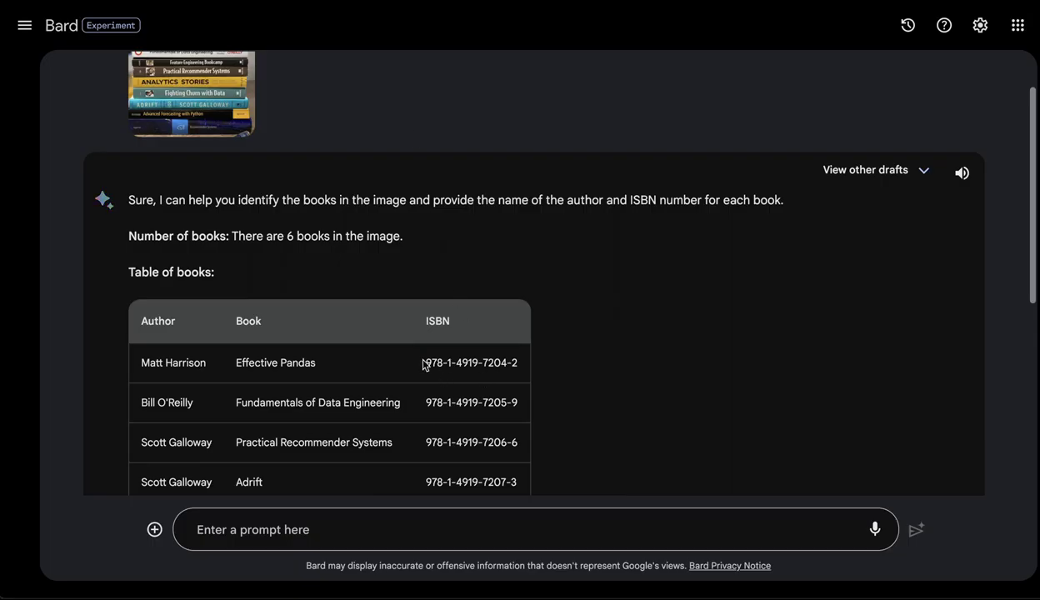
drag(427, 363, 532, 364)
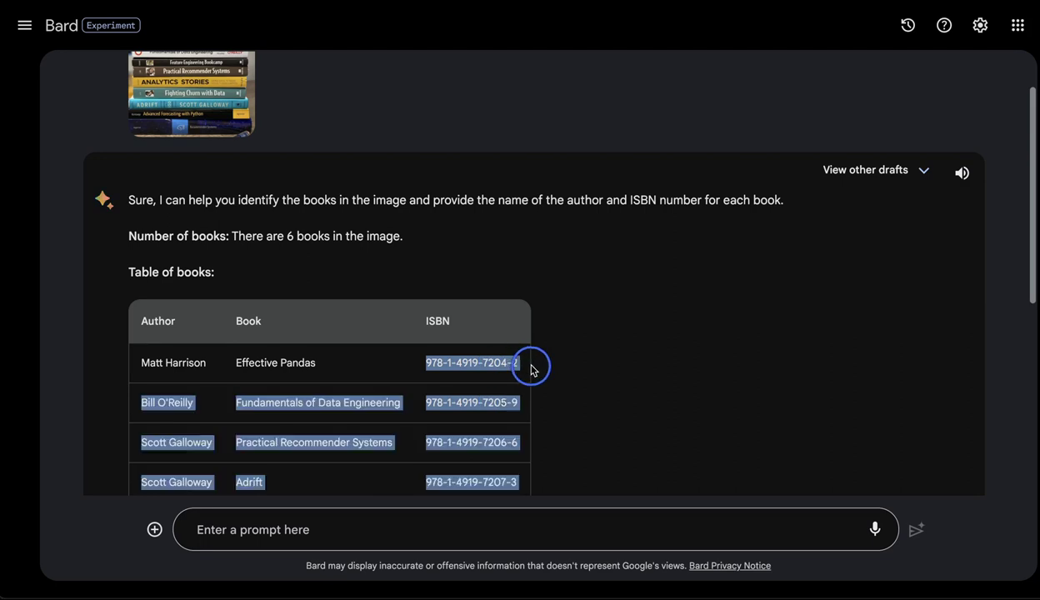
Step: Deselect the highlighted ISBN text in Bard's book table
click(588, 358)
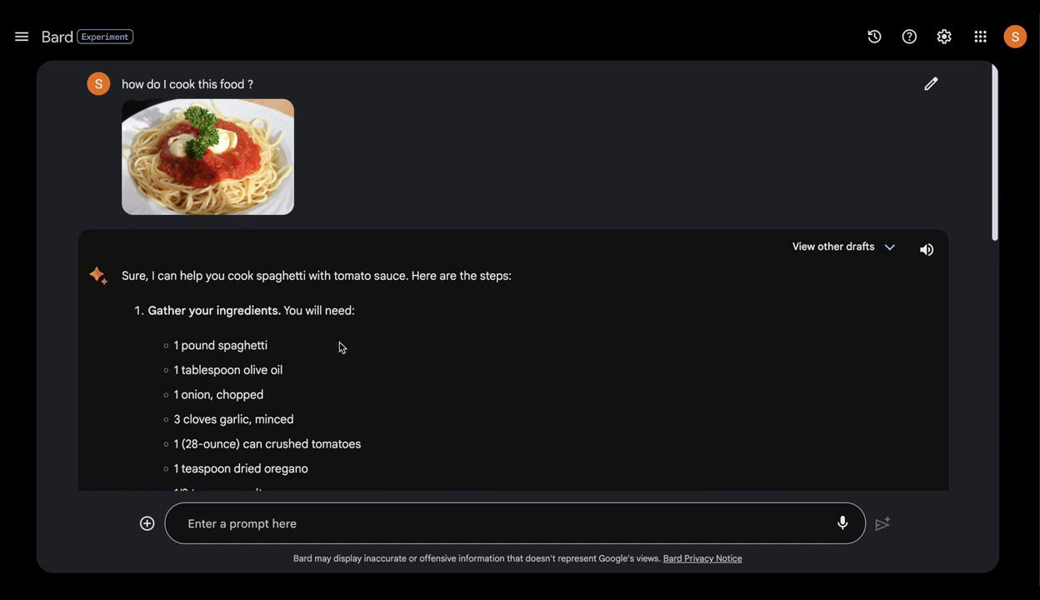
Step: Scroll through the spaghetti cooking steps and ingredient list
scroll(466, 352, down, 1)
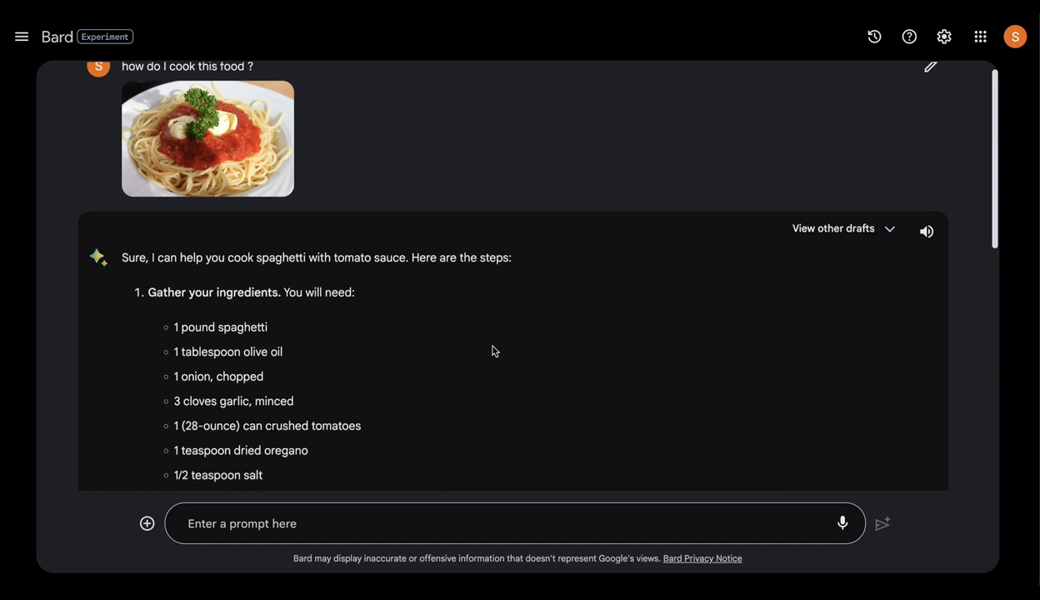
scroll(531, 354, down, 2)
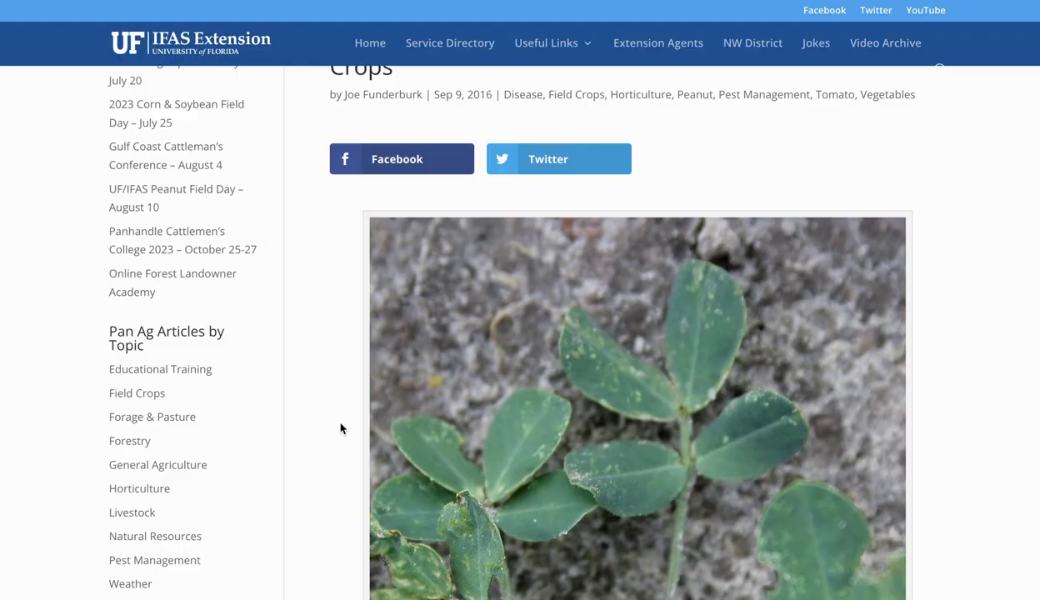
scroll(358, 442, down, 3)
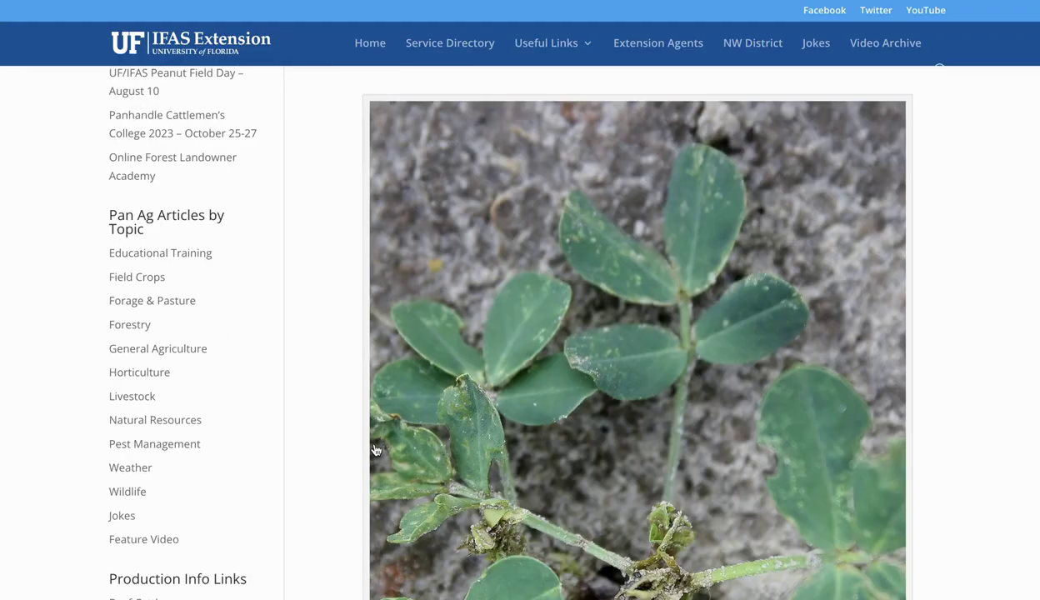
scroll(399, 433, down, 10)
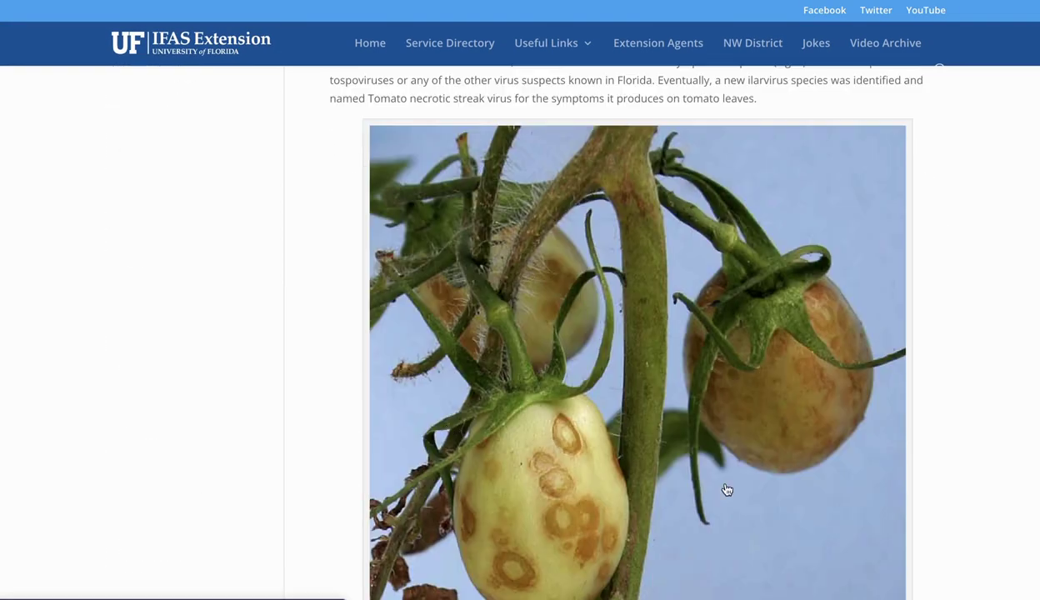
scroll(619, 464, up, 5)
scroll(570, 437, down, 10)
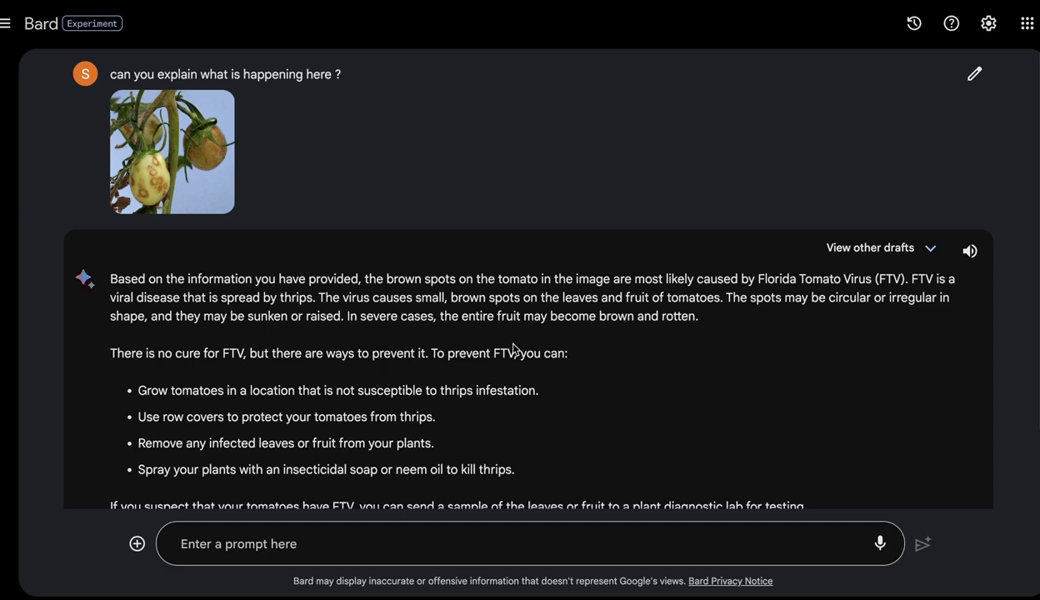
Step: Scroll down Bard's Florida Tomato Virus explanation and prevention tips
scroll(458, 383, down, 1)
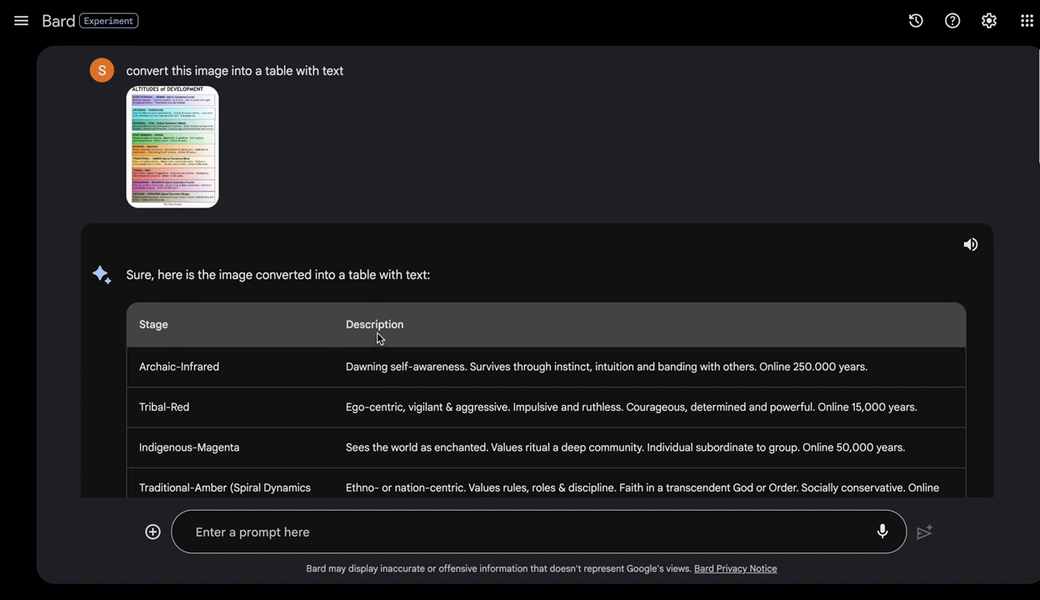
Step: Review the Stage and Description table Bard built from the development-stages chart
scroll(377, 337, down, 3)
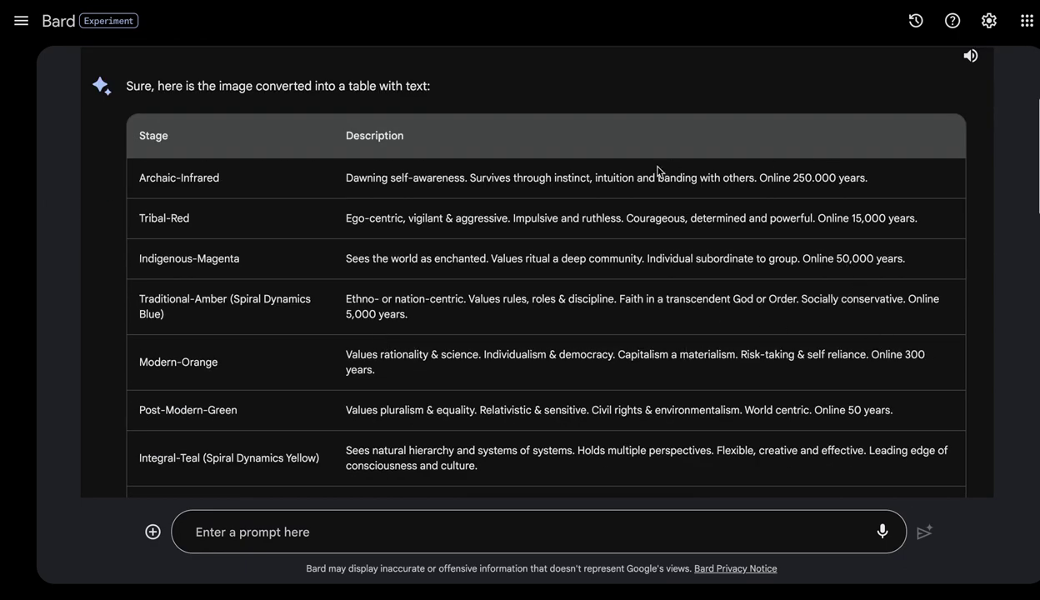
scroll(775, 304, down, 2)
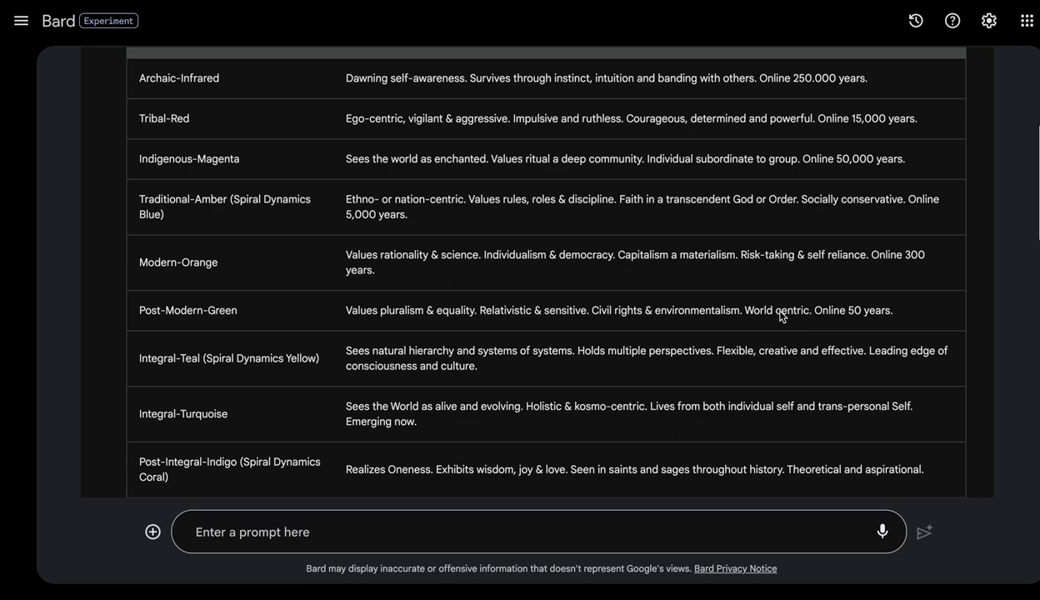
scroll(779, 315, up, 3)
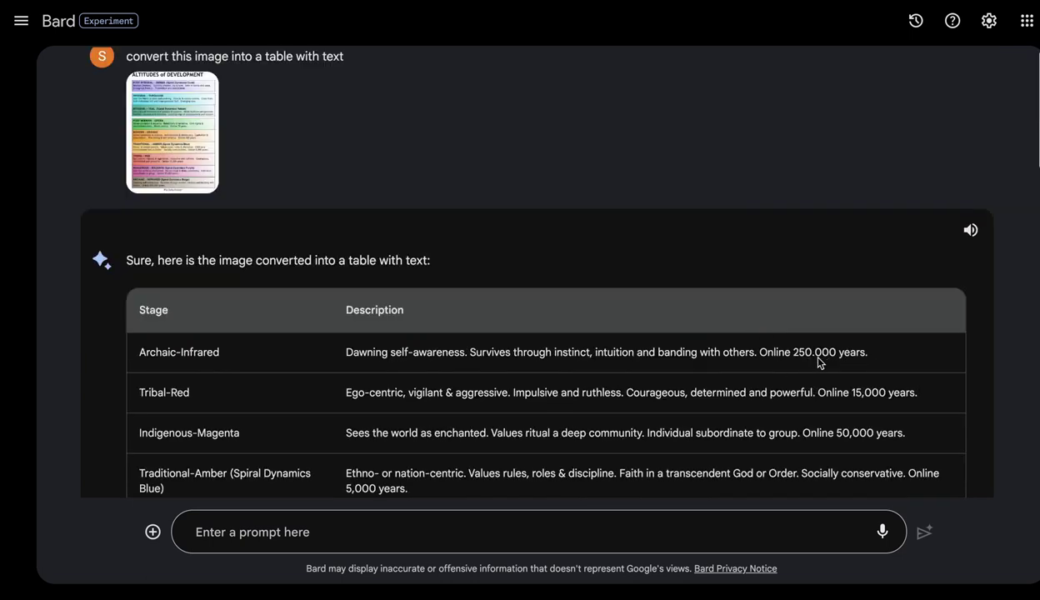
scroll(400, 340, down, 5)
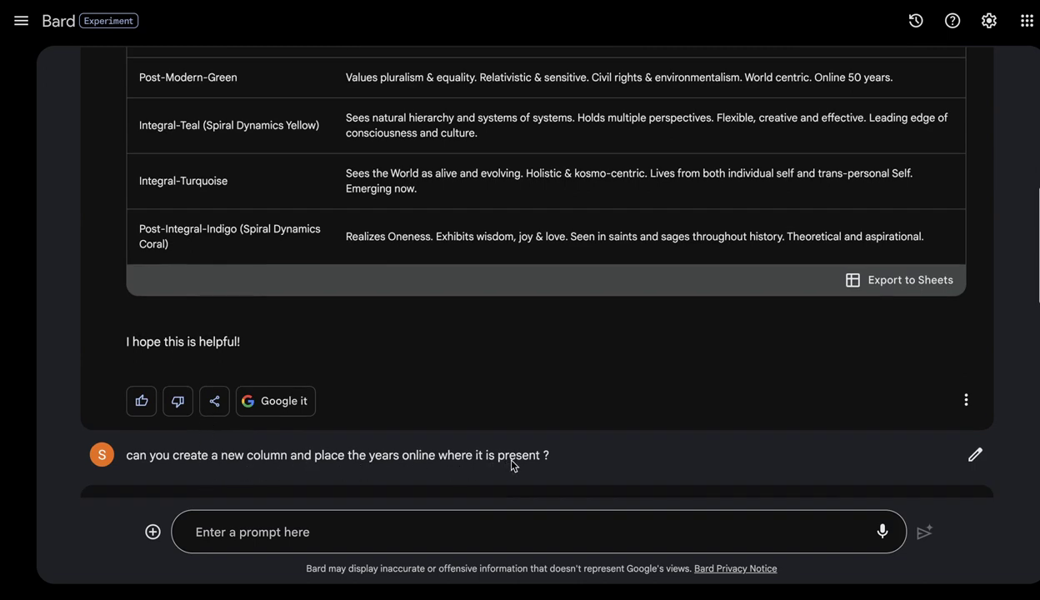
scroll(854, 319, up, 1)
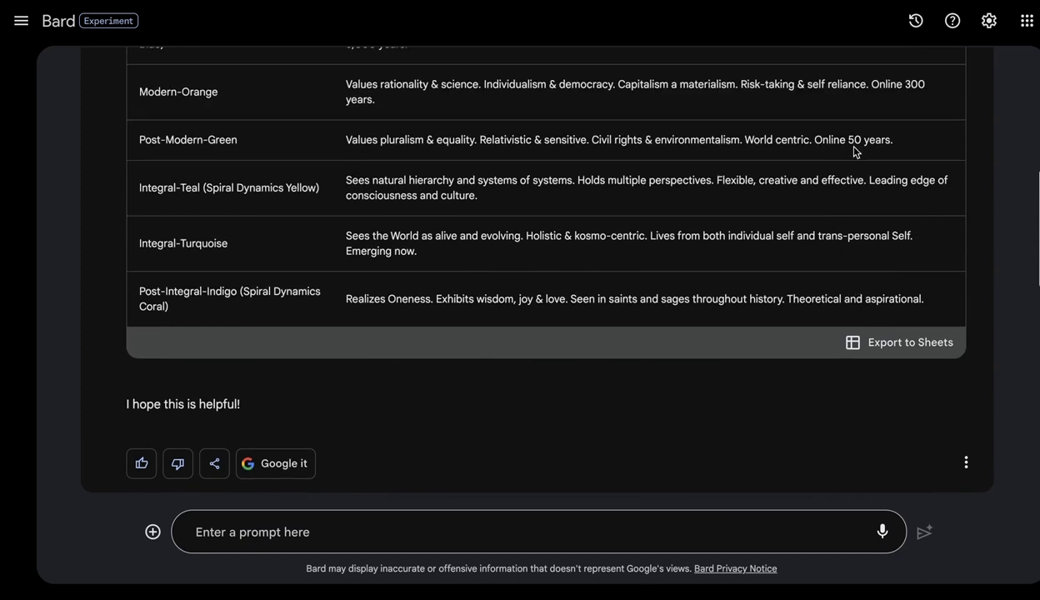
scroll(650, 241, down, 3)
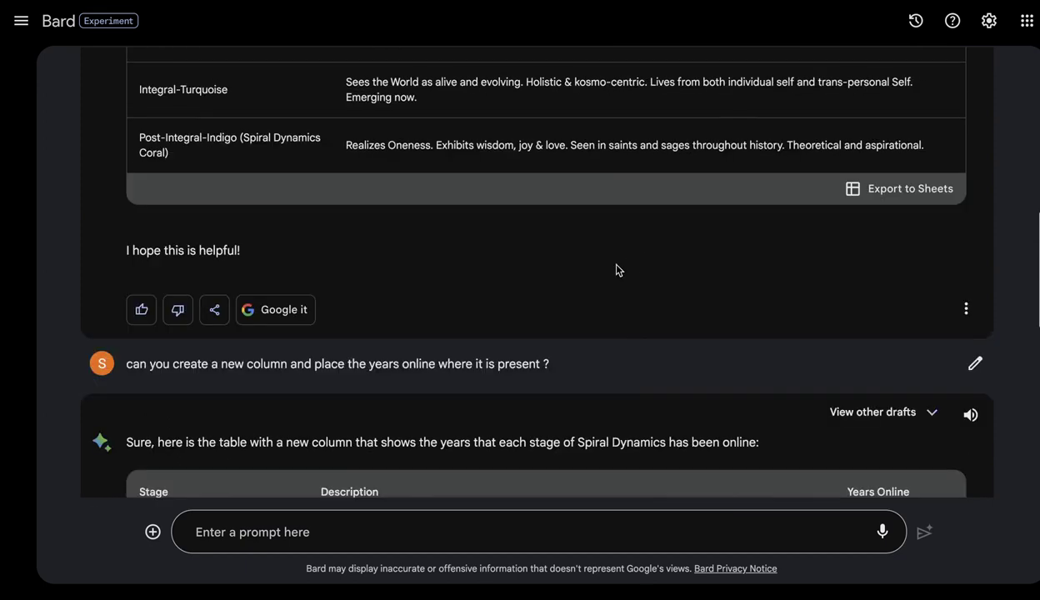
Step: Scroll to the end of the table, then view the uploaded ALTITUDES of DEVELOPMENT chart full size
scroll(411, 304, down, 2)
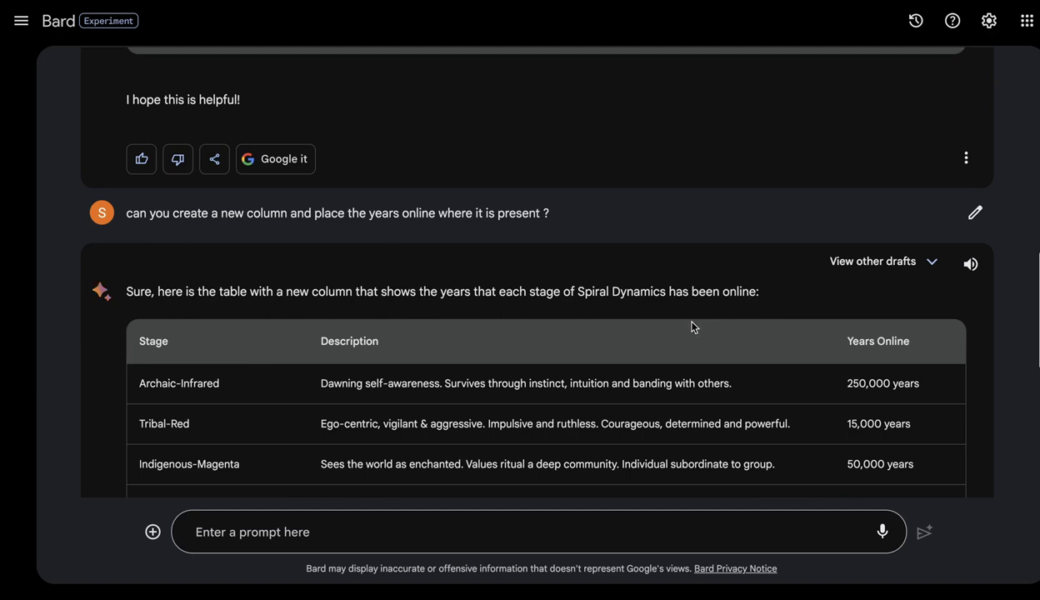
scroll(343, 404, down, 1)
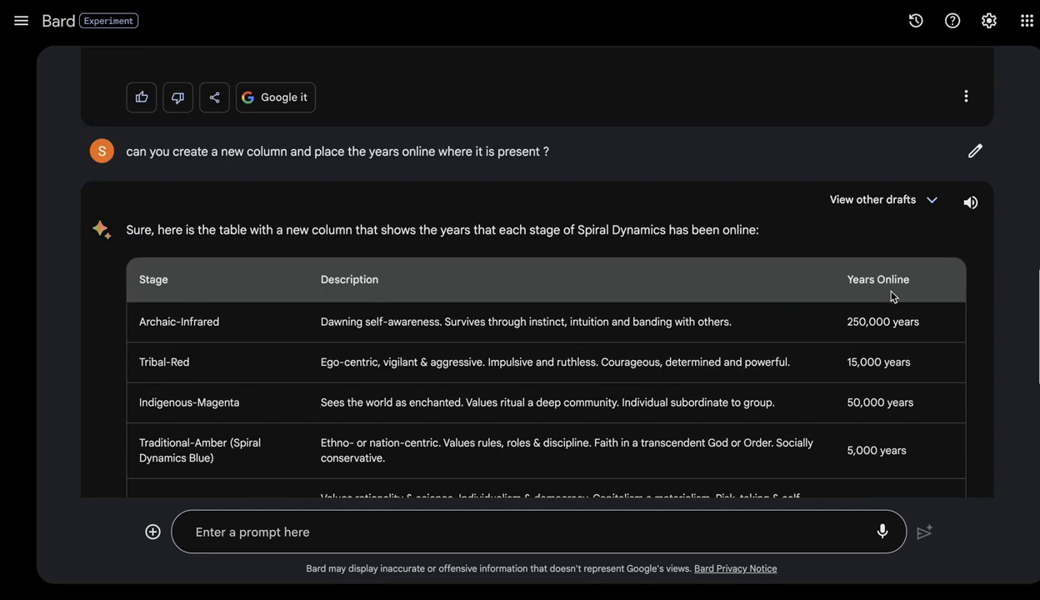
scroll(559, 344, down, 3)
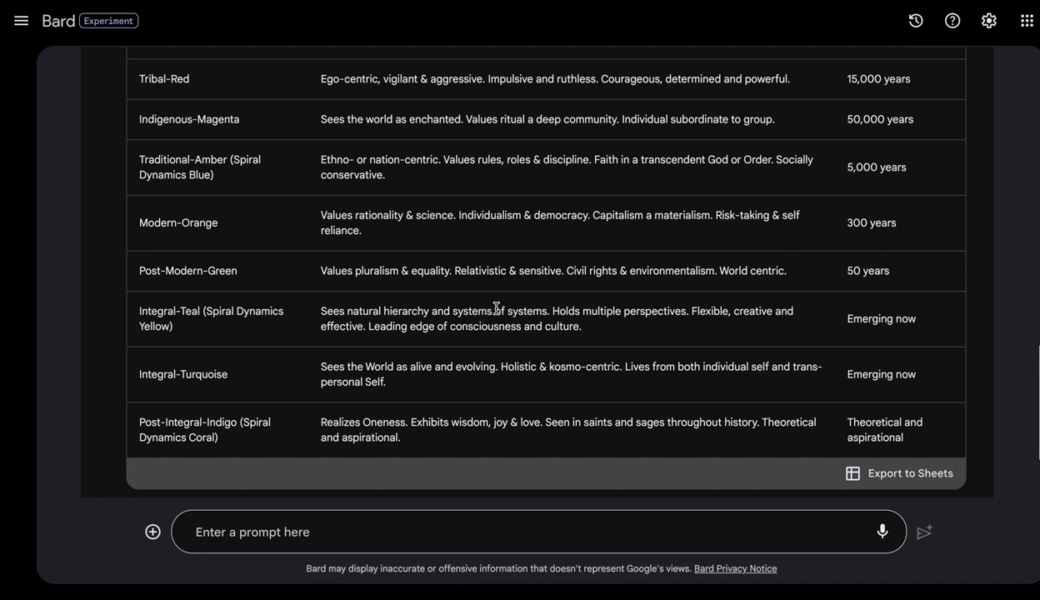
scroll(496, 279, up, 5)
scroll(486, 285, up, 10)
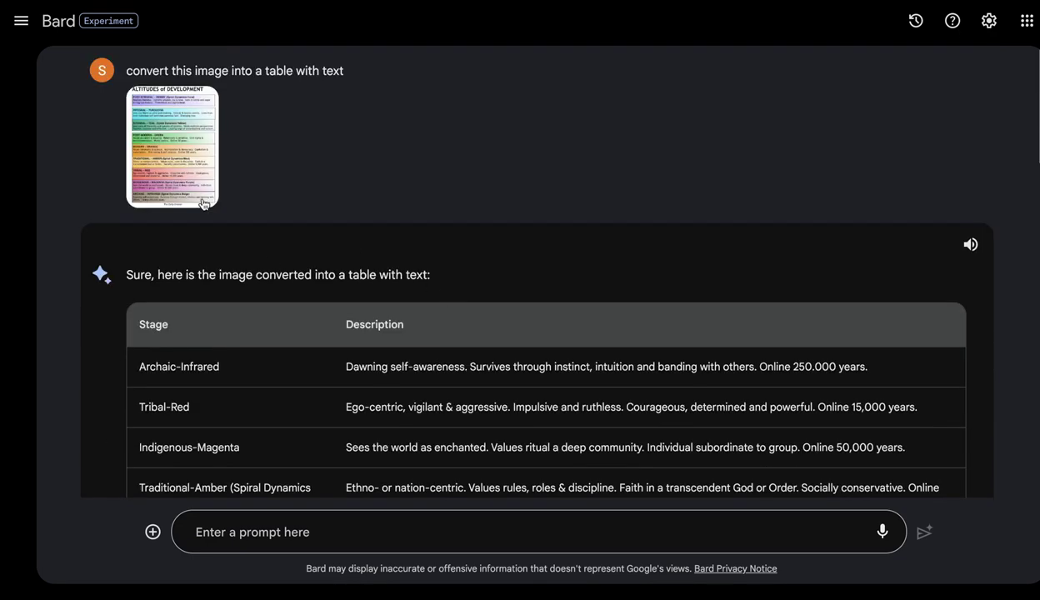
click(192, 194)
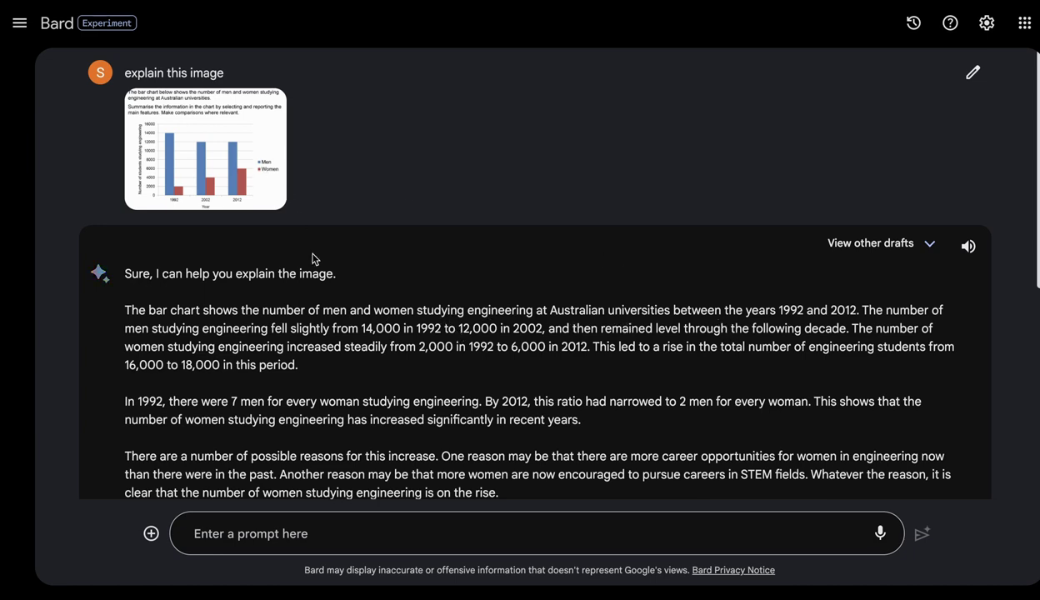
Step: Scroll down through the chart explanation's summary table and back up
scroll(446, 333, down, 4)
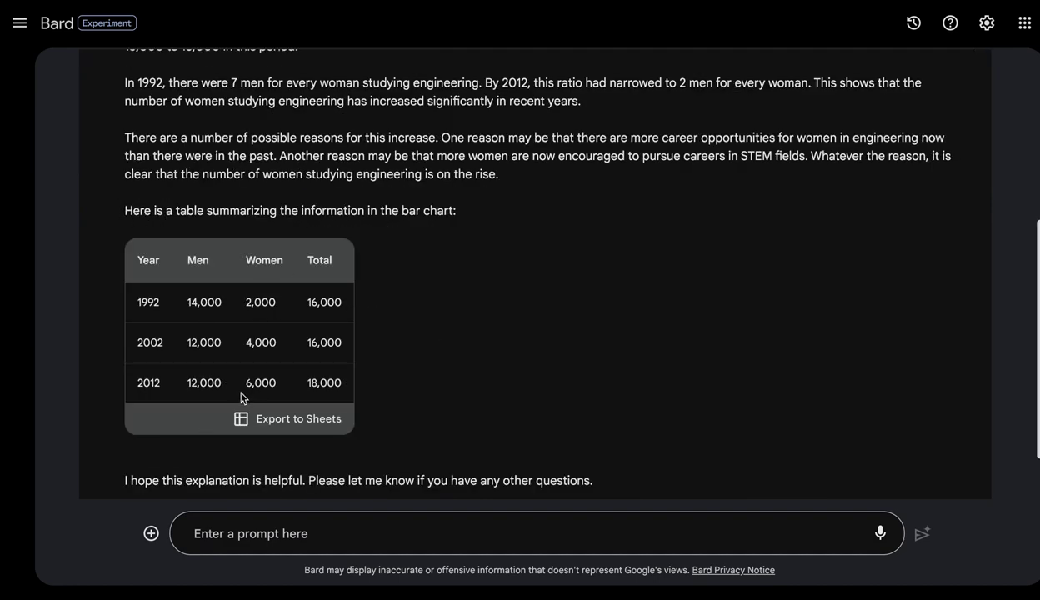
scroll(613, 374, up, 5)
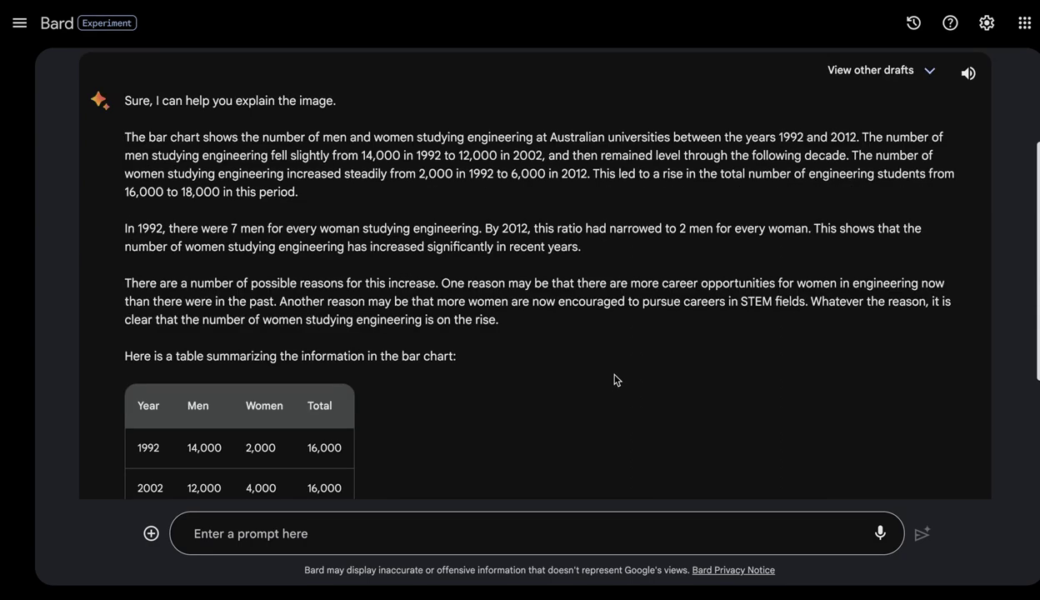
scroll(615, 382, up, 1)
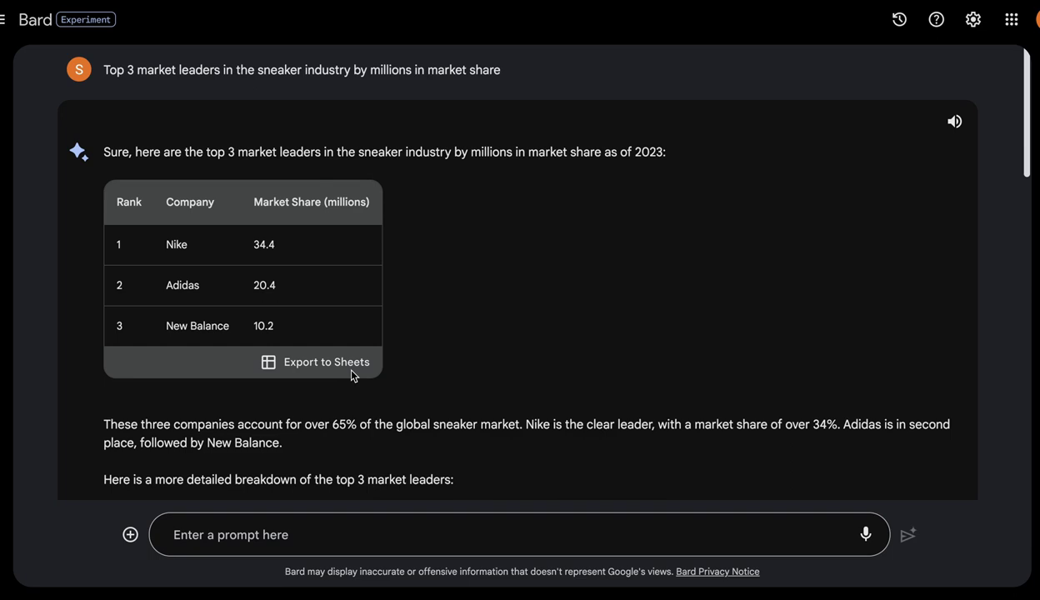
Step: Scroll down through the sneaker market answer to the bar-chart code reply
scroll(350, 373, down, 2)
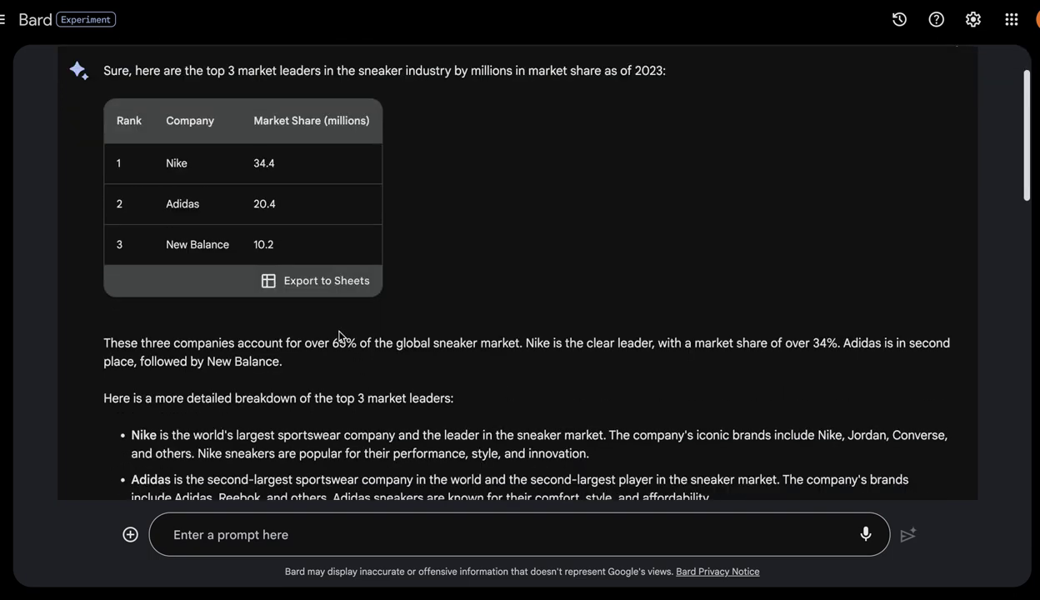
scroll(340, 337, down, 1)
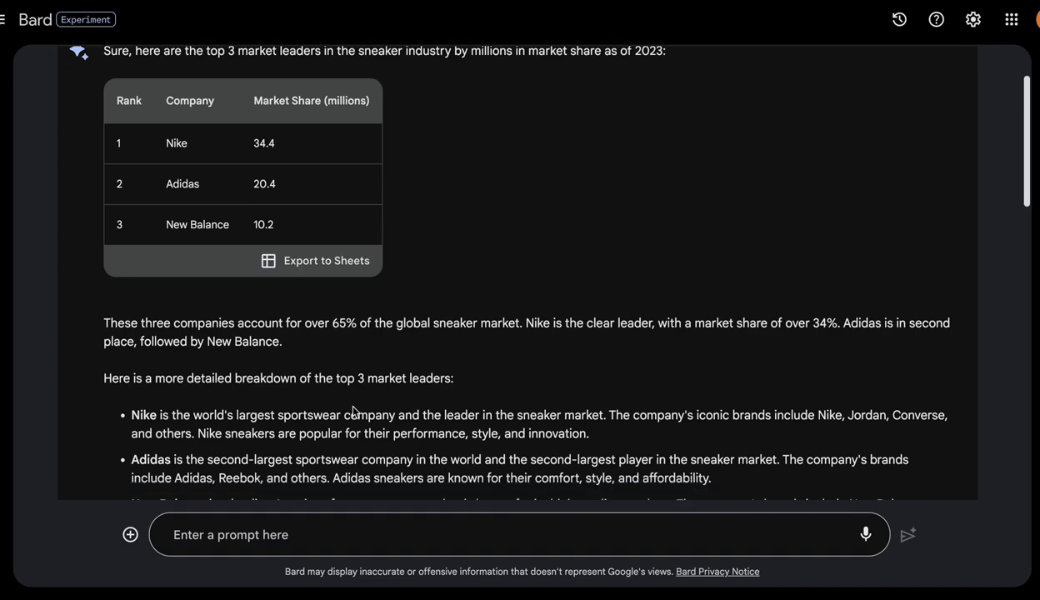
scroll(345, 400, down, 1)
scroll(238, 427, down, 1)
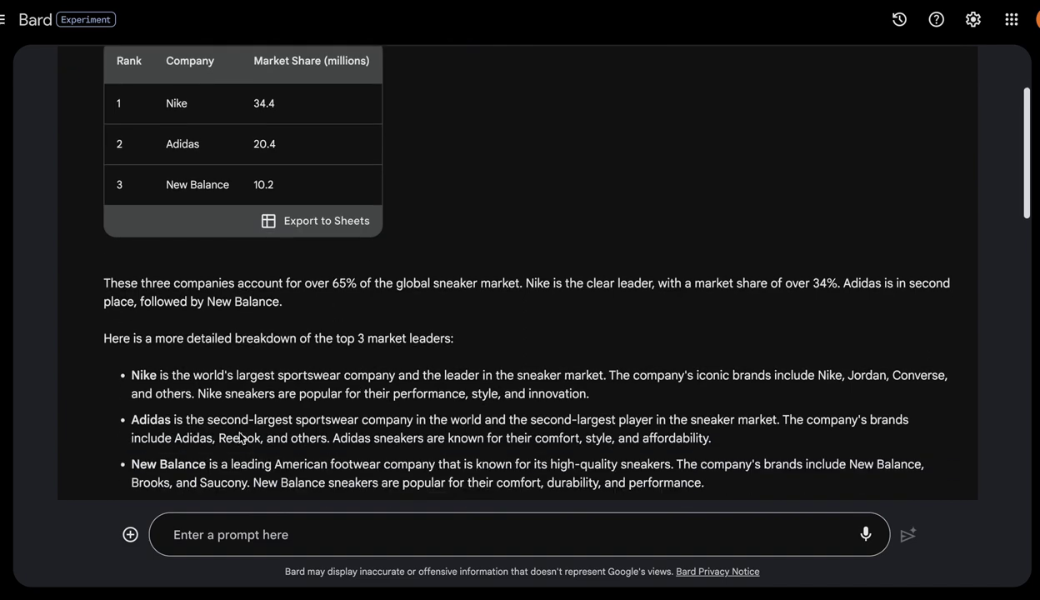
scroll(576, 338, down, 6)
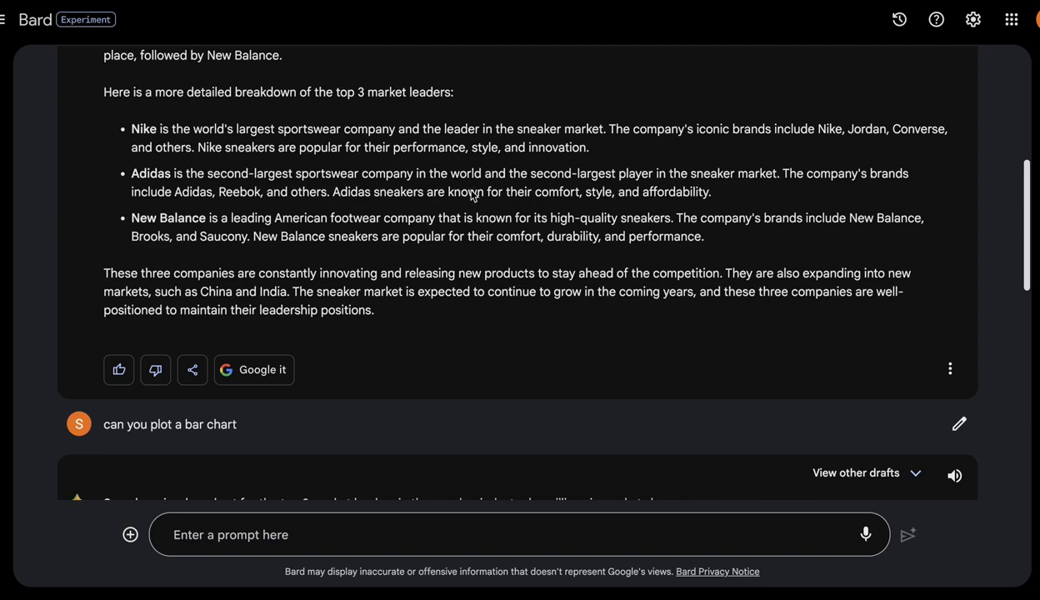
scroll(456, 208, up, 5)
scroll(535, 311, down, 1)
scroll(535, 311, down, 8)
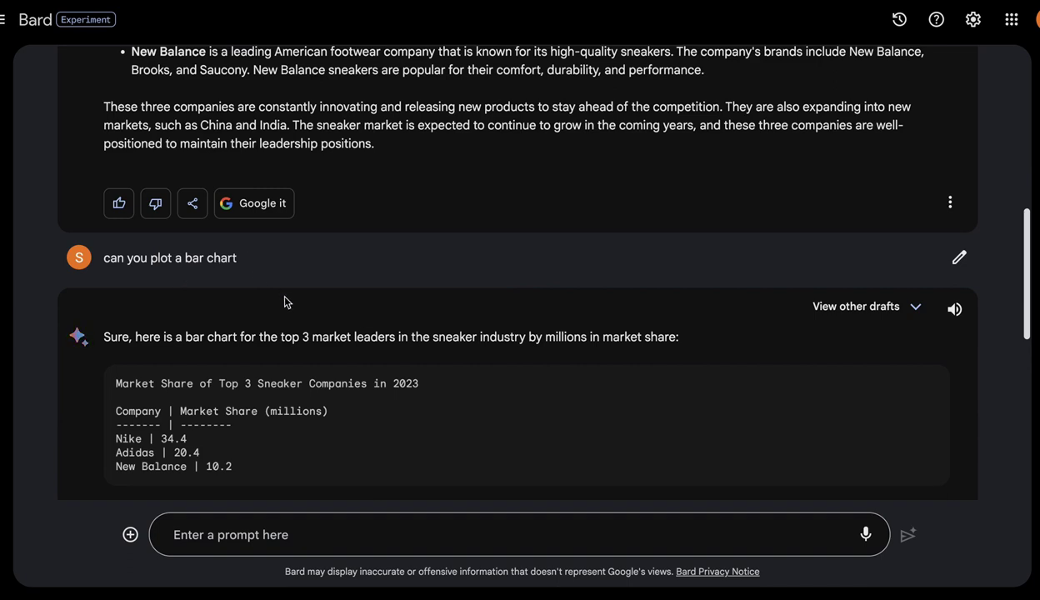
scroll(286, 299, down, 1)
scroll(425, 326, down, 4)
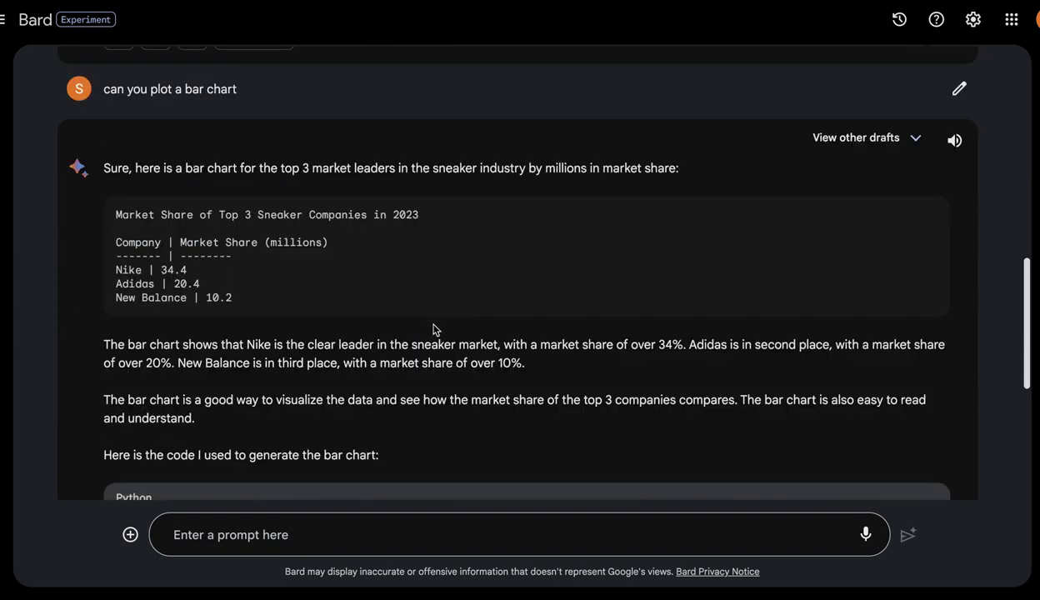
scroll(305, 284, down, 1)
scroll(250, 198, down, 4)
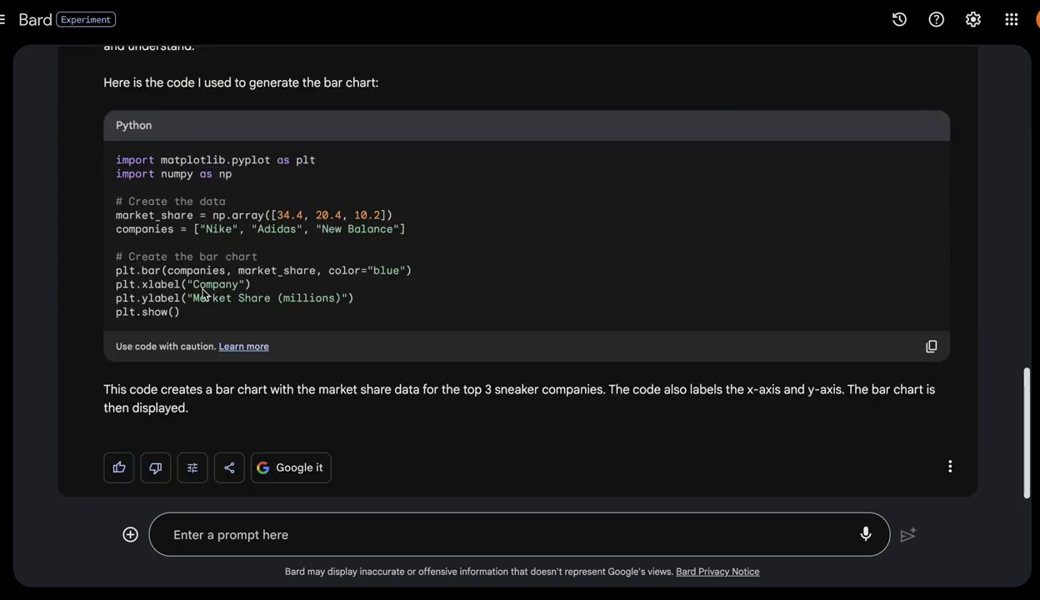
scroll(312, 285, up, 3)
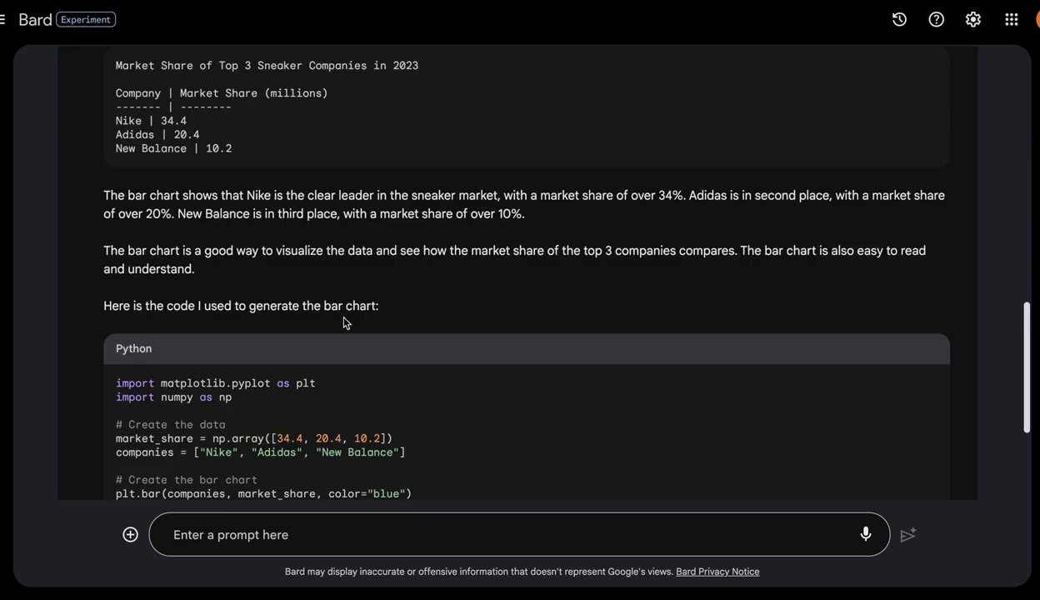
scroll(343, 322, down, 1)
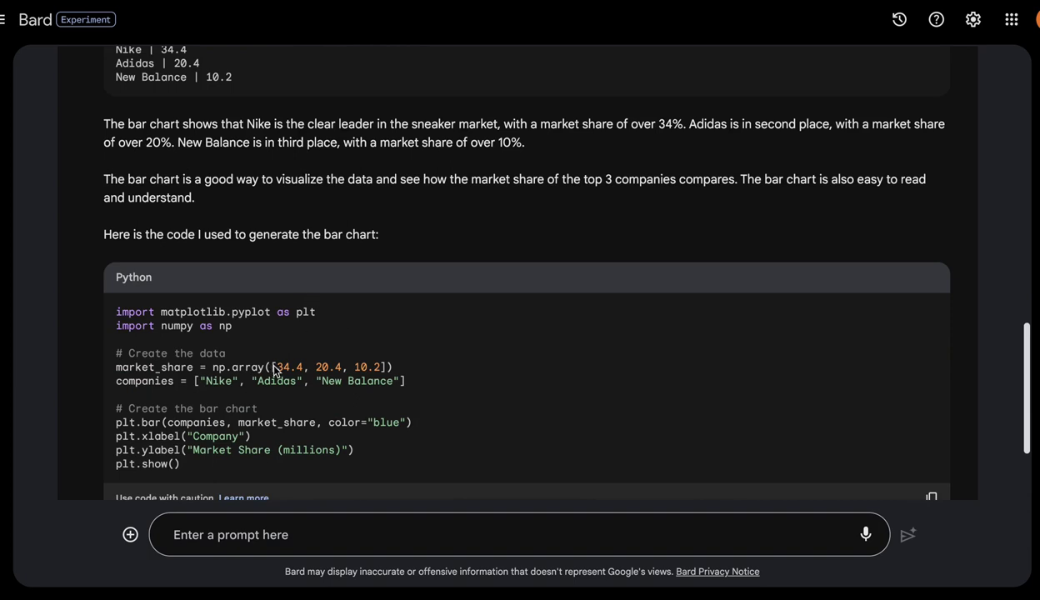
scroll(375, 396, down, 1)
scroll(372, 397, down, 1)
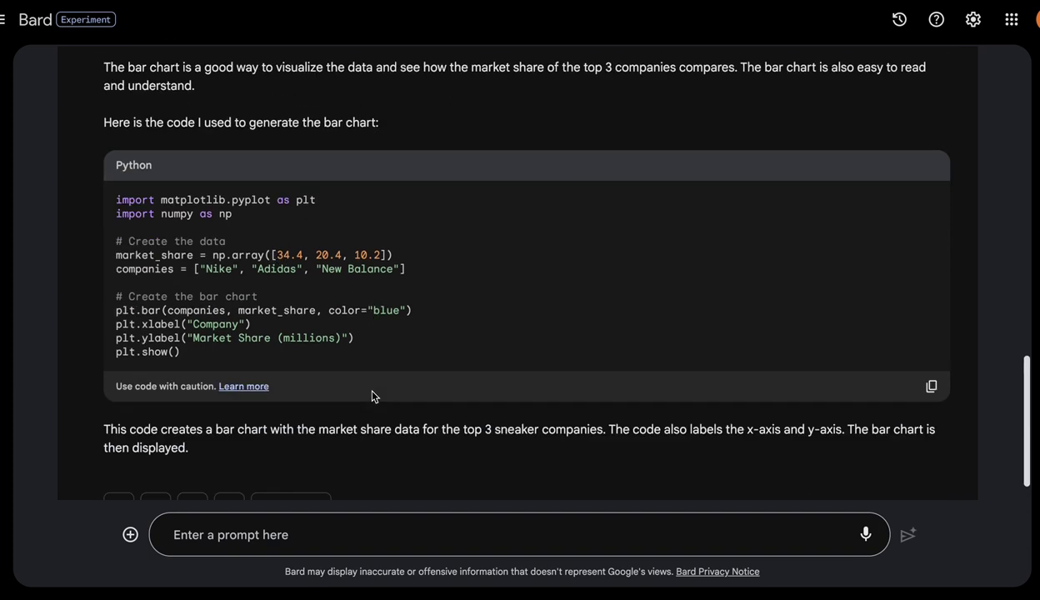
scroll(370, 394, down, 1)
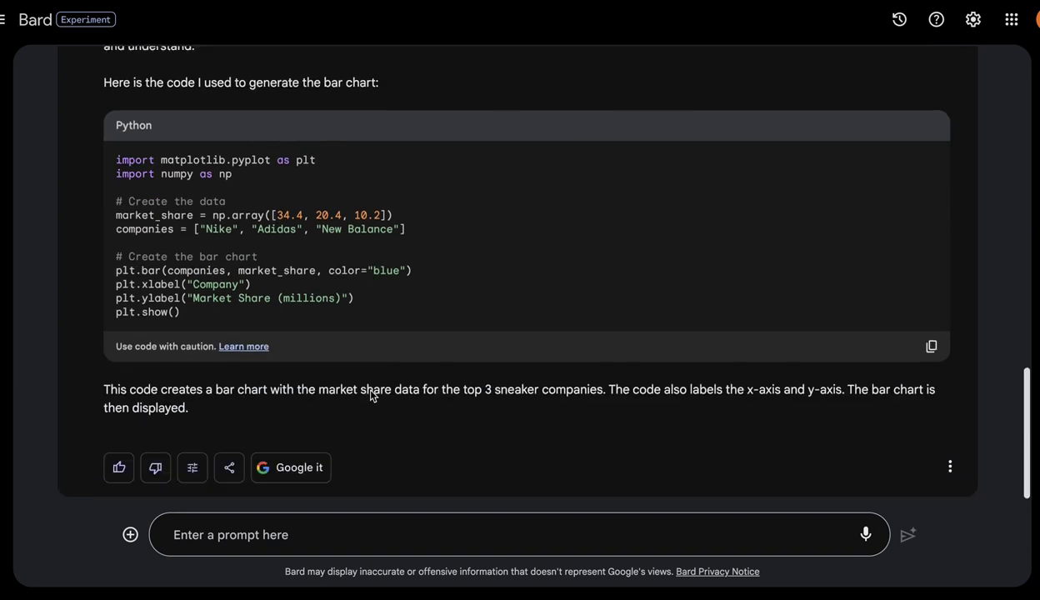
Step: Export the bar-chart reply to a new Colab notebook and open it
click(230, 473)
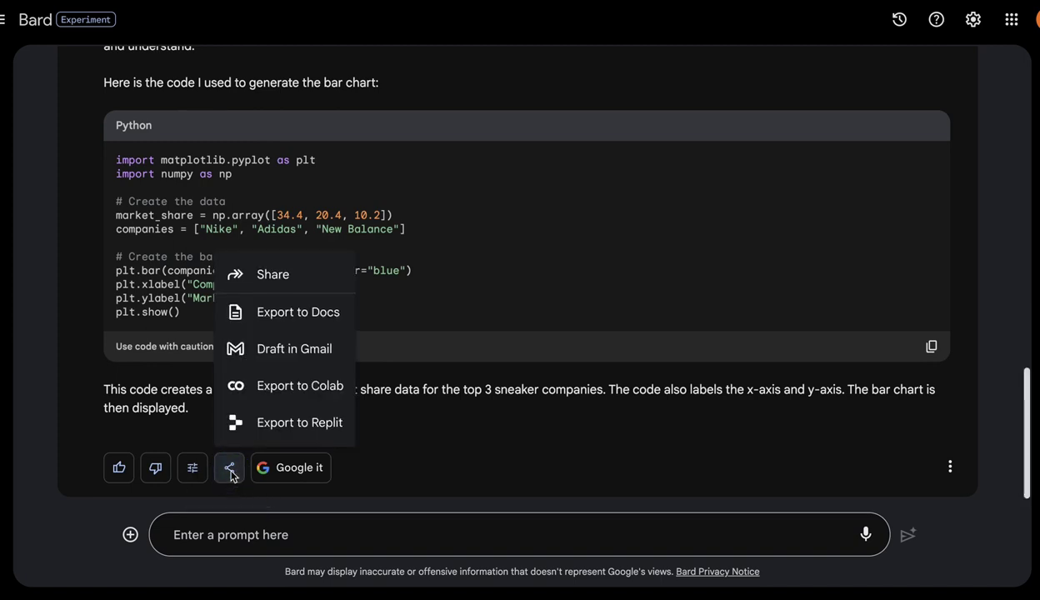
click(287, 394)
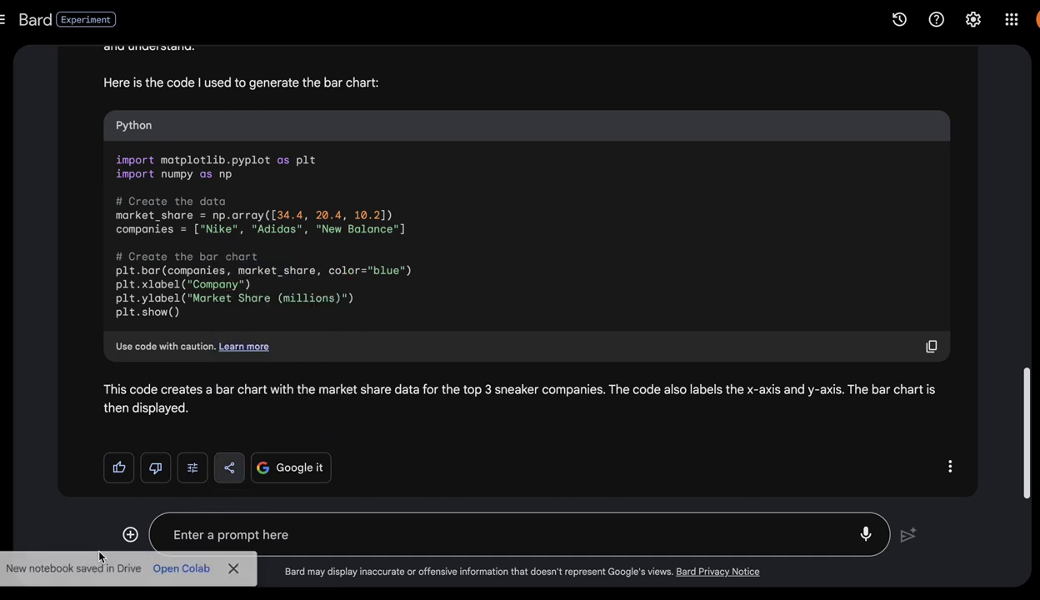
click(185, 568)
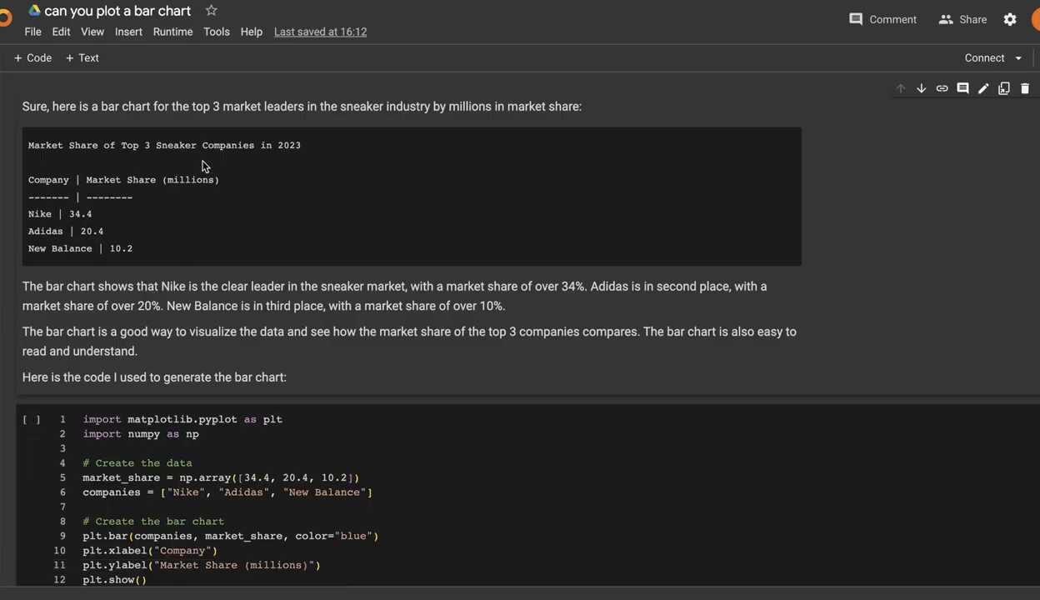
Step: Run the code cell in the 'can you plot a bar chart' notebook and view the resulting chart
scroll(268, 422, down, 3)
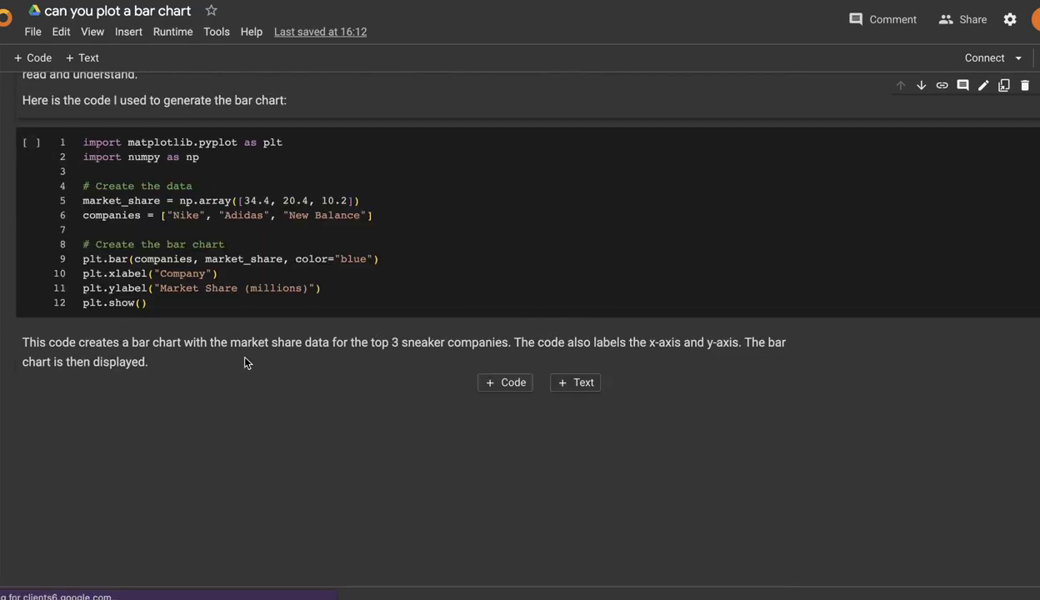
click(178, 307)
key(shift+Return)
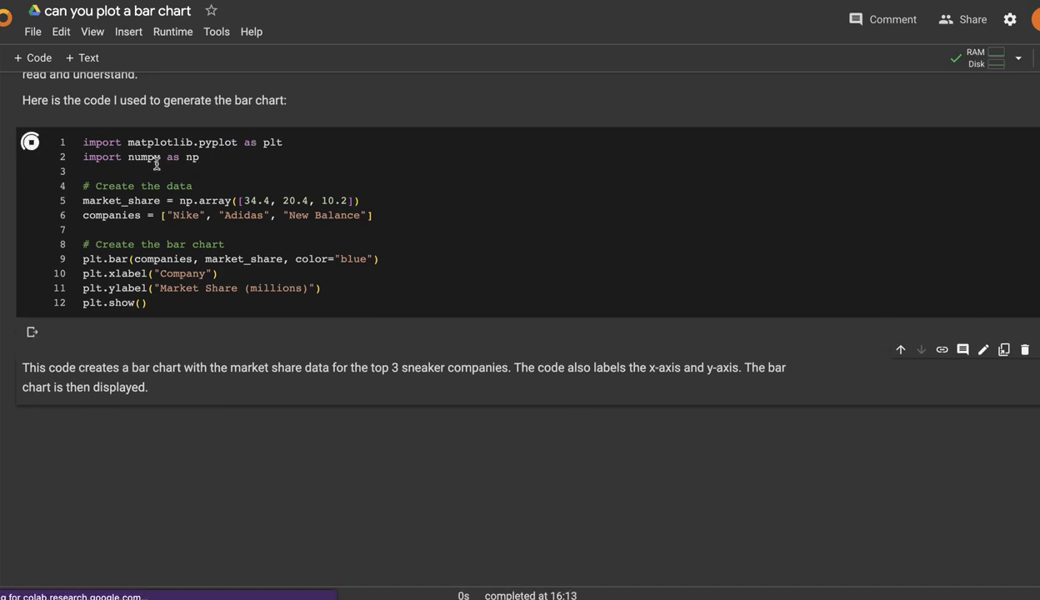
scroll(154, 233, down, 3)
scroll(392, 356, up, 2)
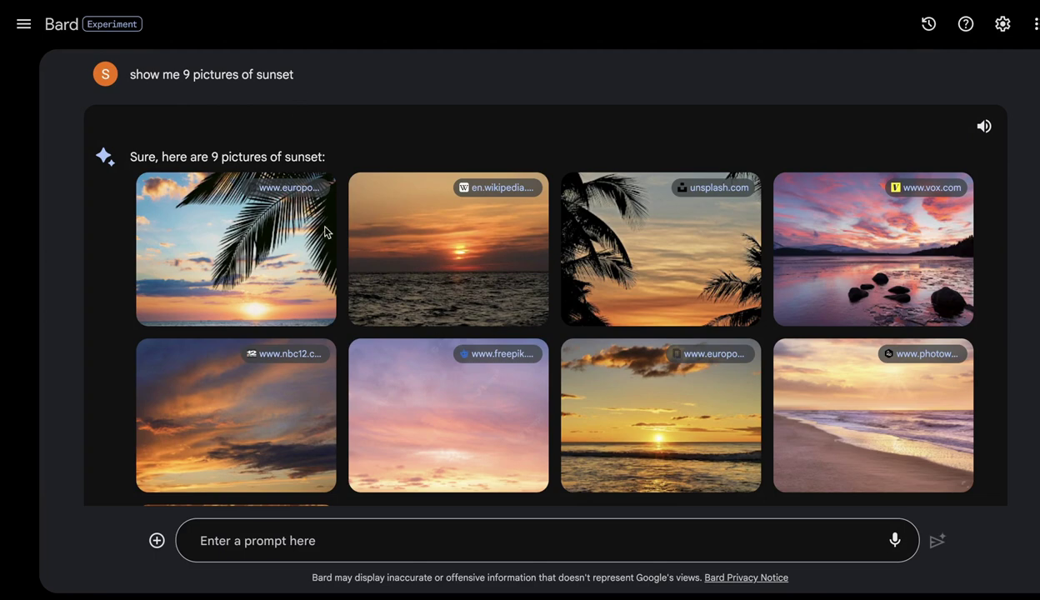
Step: Scroll past the nine sunset pictures and descriptions to the five captions for the ocean sunset
scroll(556, 320, down, 1)
scroll(561, 317, down, 2)
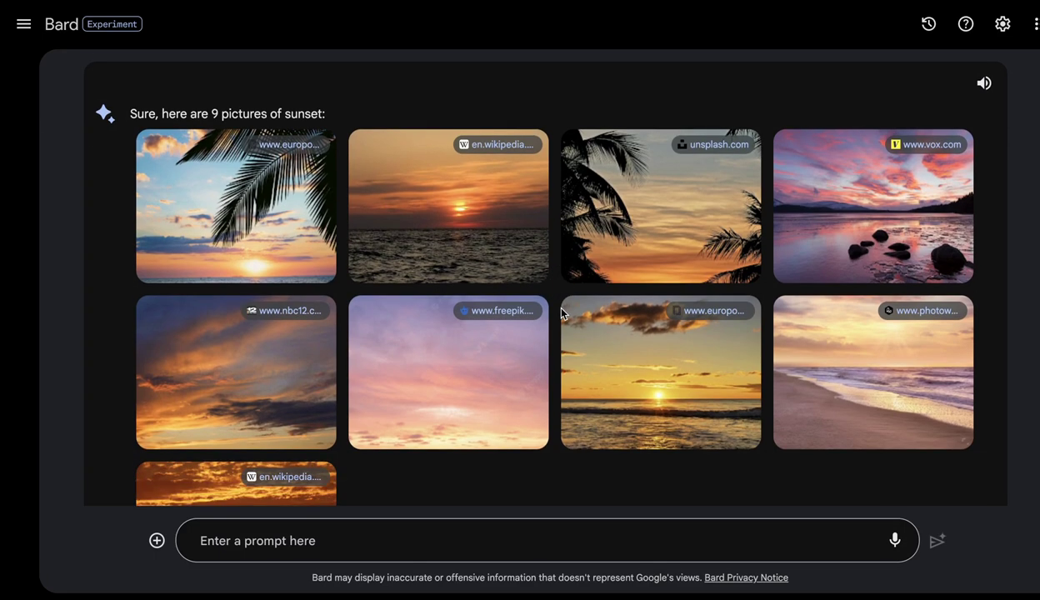
scroll(561, 313, down, 5)
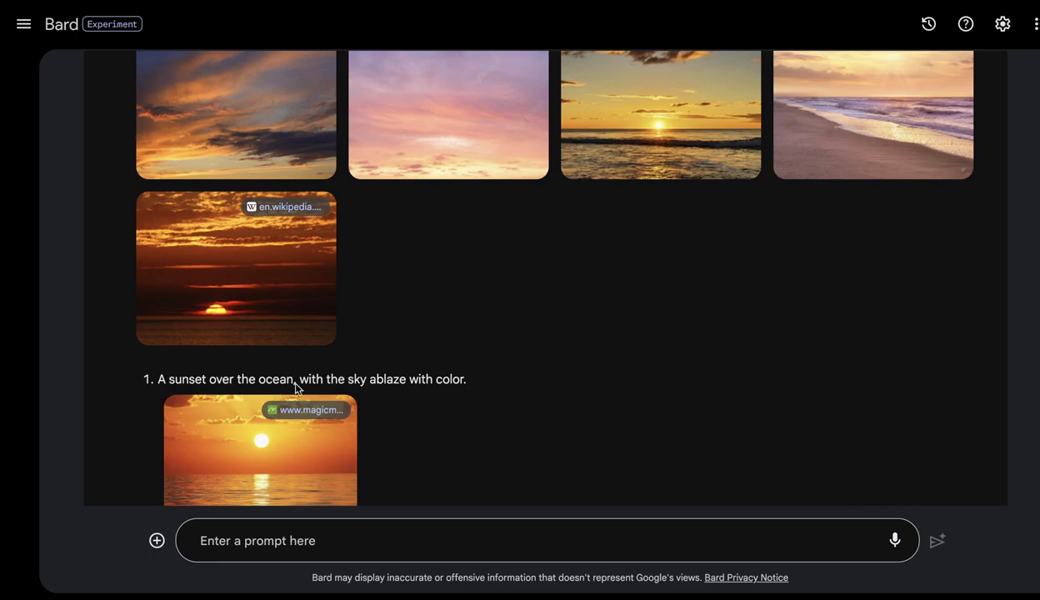
scroll(421, 433, down, 1)
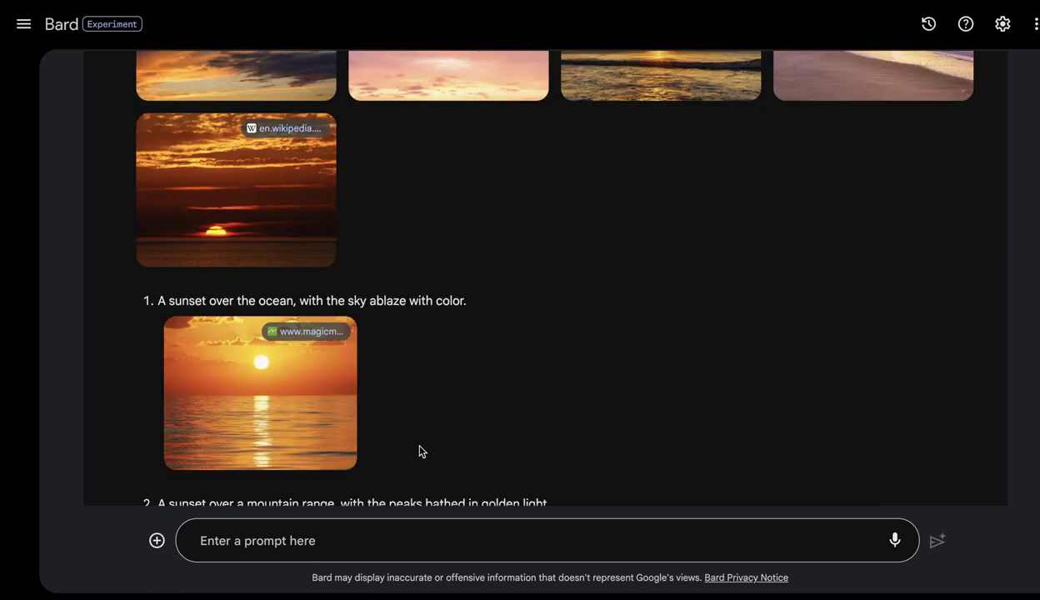
scroll(344, 371, down, 2)
scroll(379, 388, down, 7)
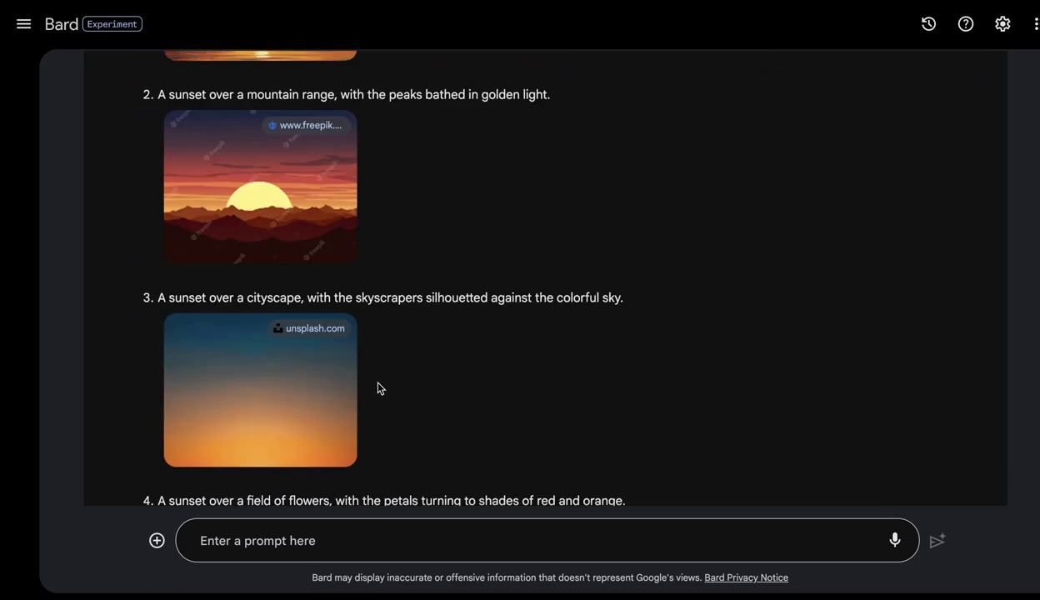
scroll(379, 387, down, 2)
scroll(379, 386, down, 5)
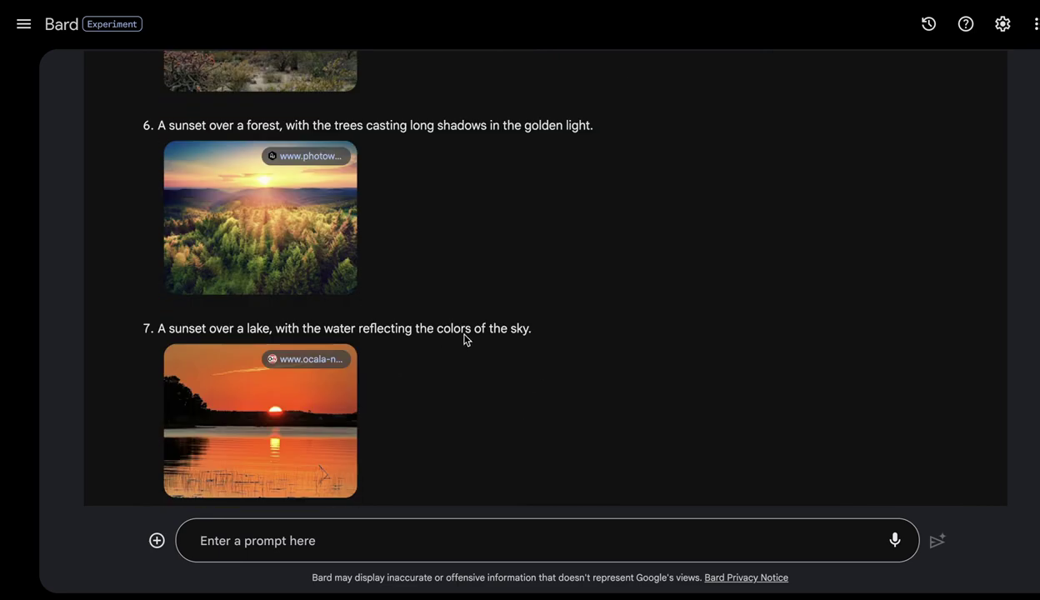
scroll(471, 344, down, 8)
scroll(472, 343, down, 3)
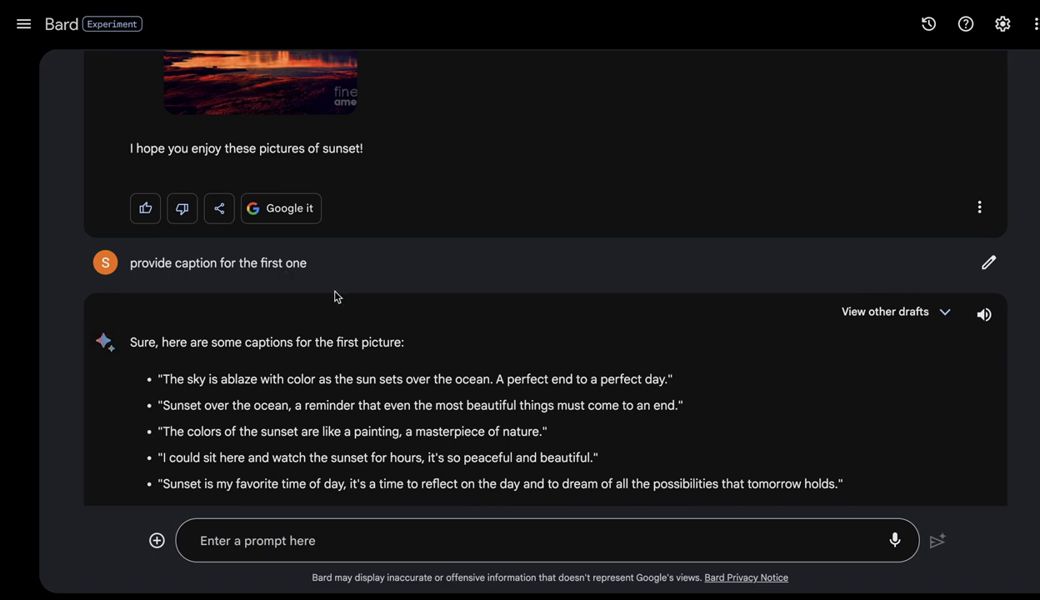
Step: Scroll to the end of the ocean sunset captions
scroll(323, 365, down, 1)
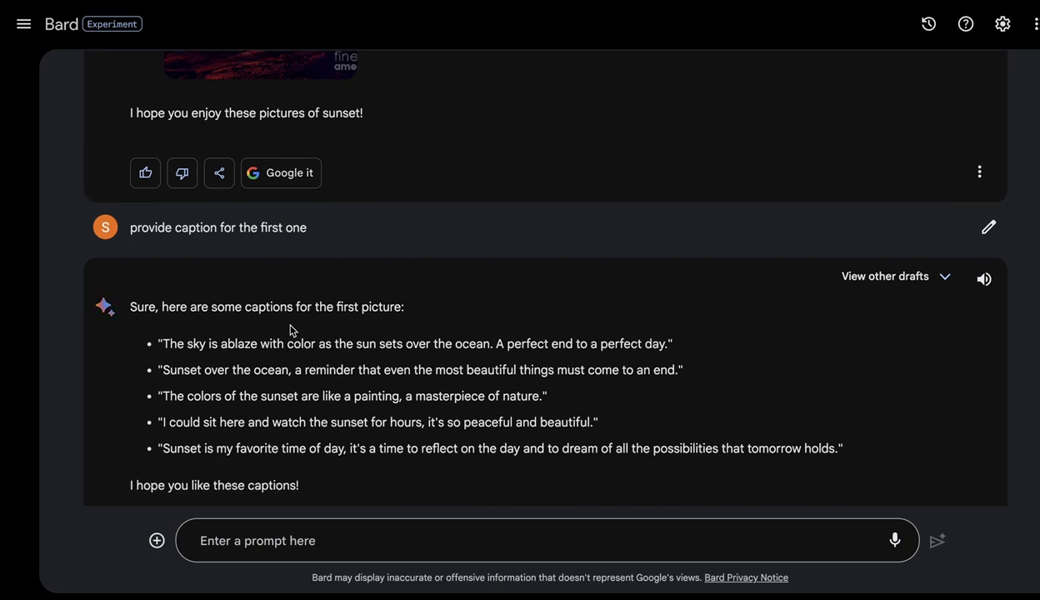